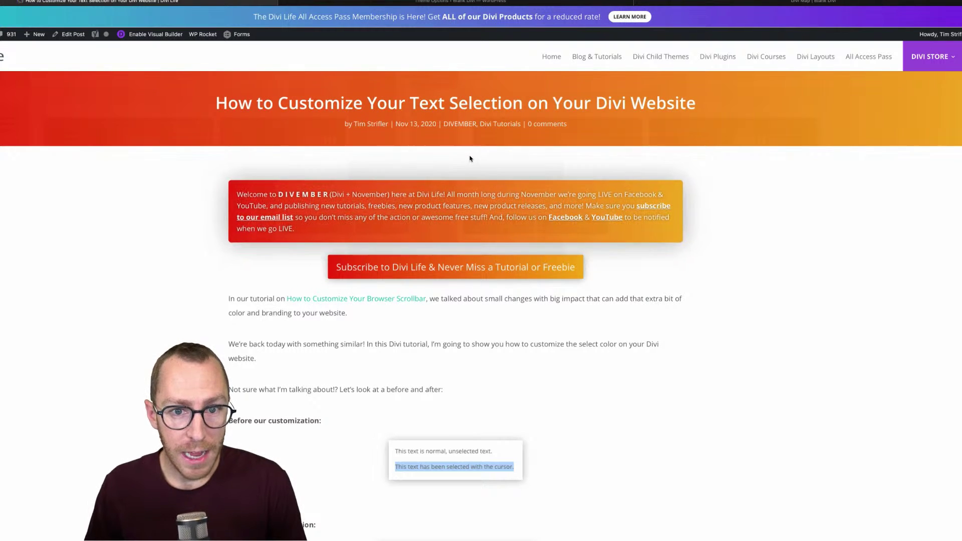
- Open the article's DIVEMBER category in a new tab and look through its tutorials and freebies
right_click(467, 124)
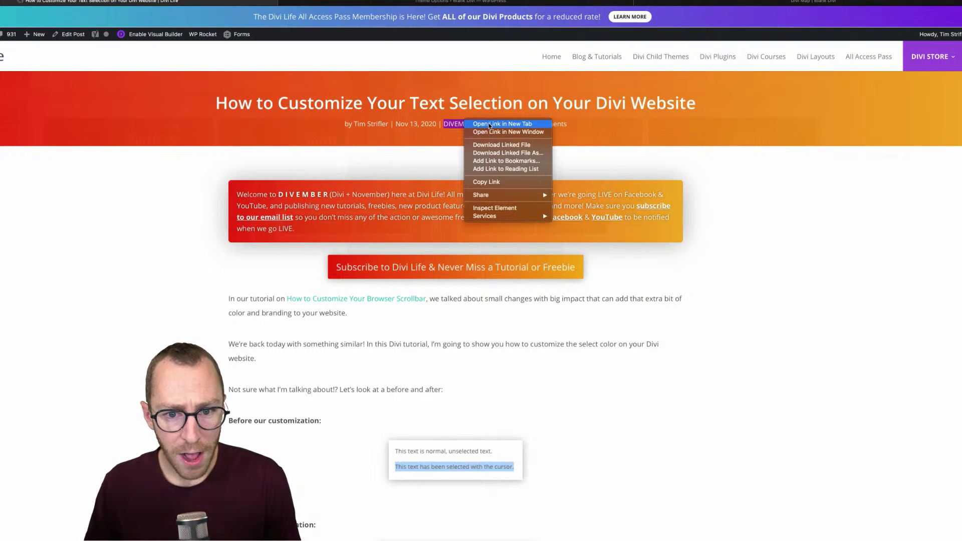
left_click(490, 126)
left_click(319, 3)
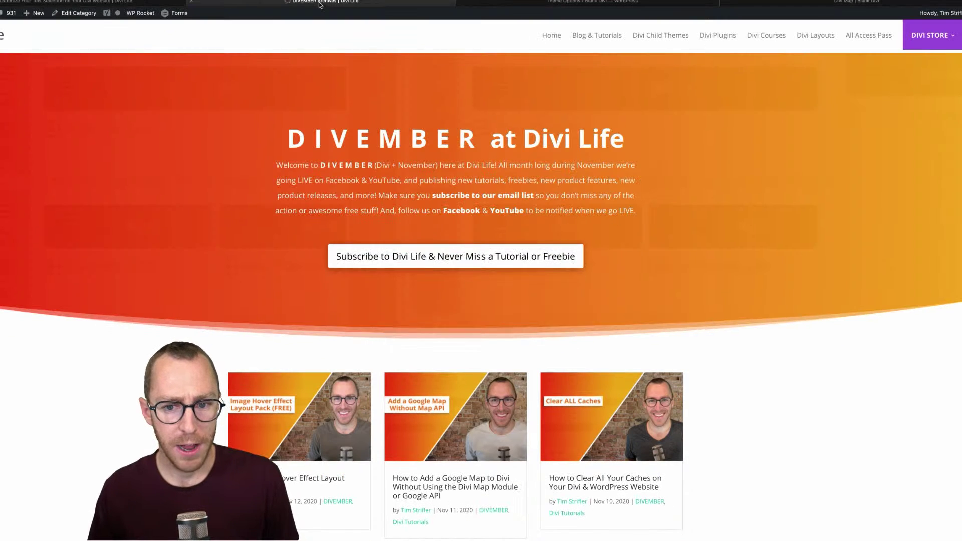
scroll(188, 282, "down", 8)
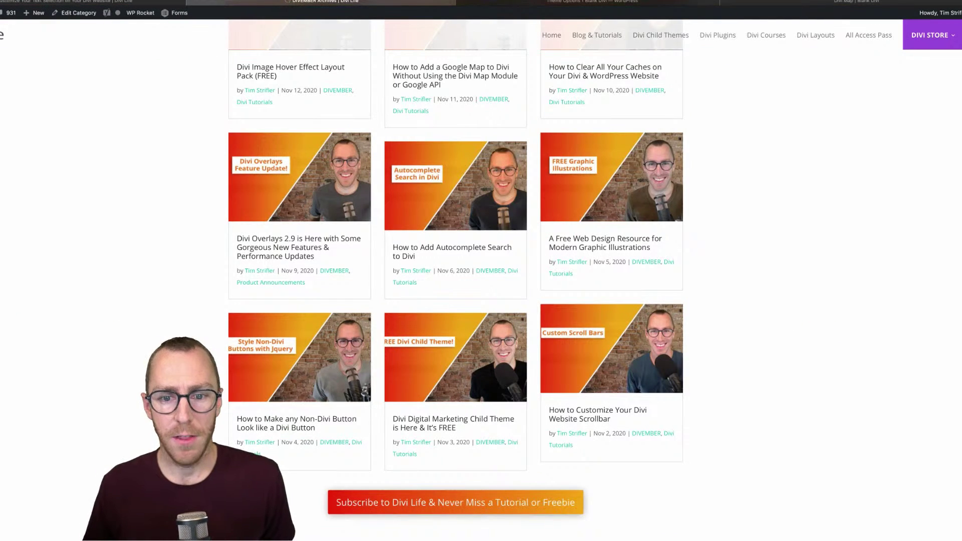
scroll(187, 279, "up", 6)
scroll(188, 280, "down", 6)
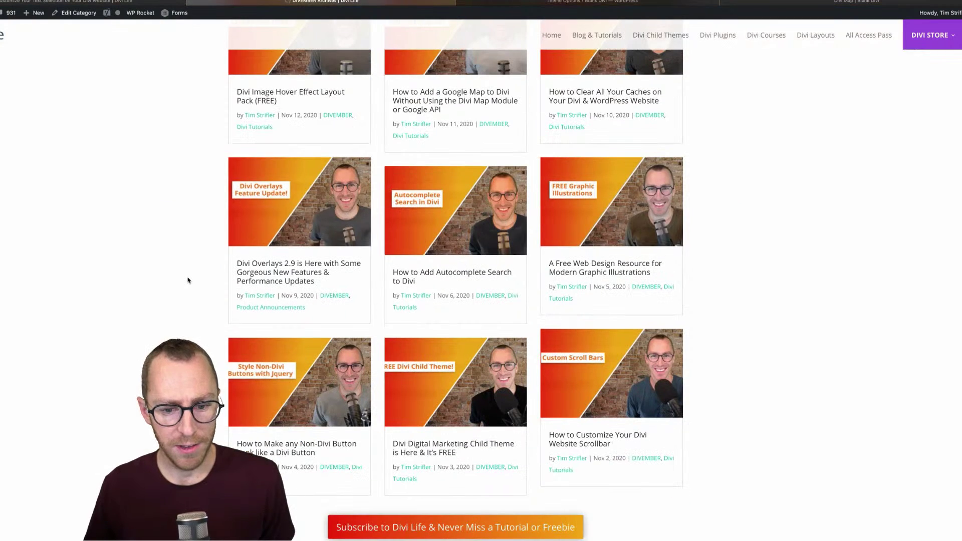
scroll(188, 280, "down", 5)
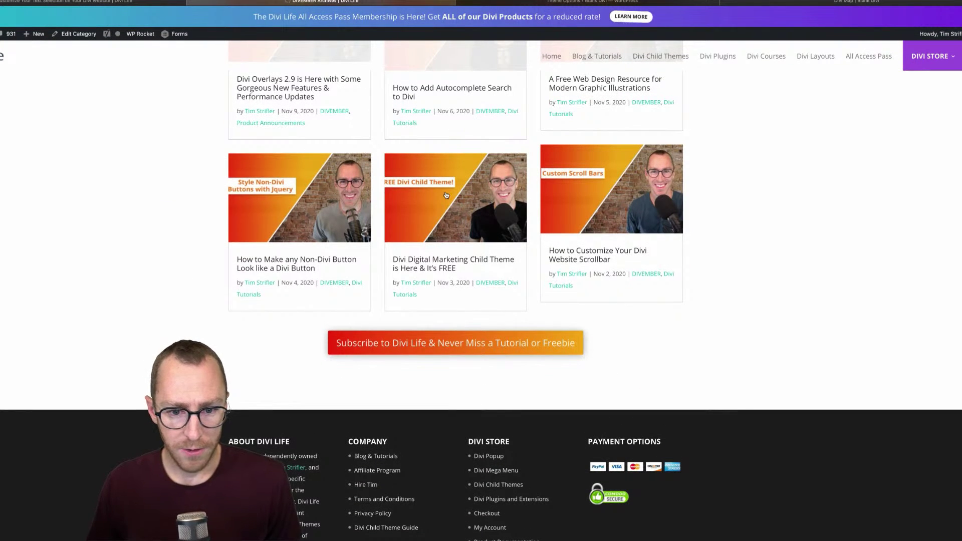
scroll(510, 232, "up", 1)
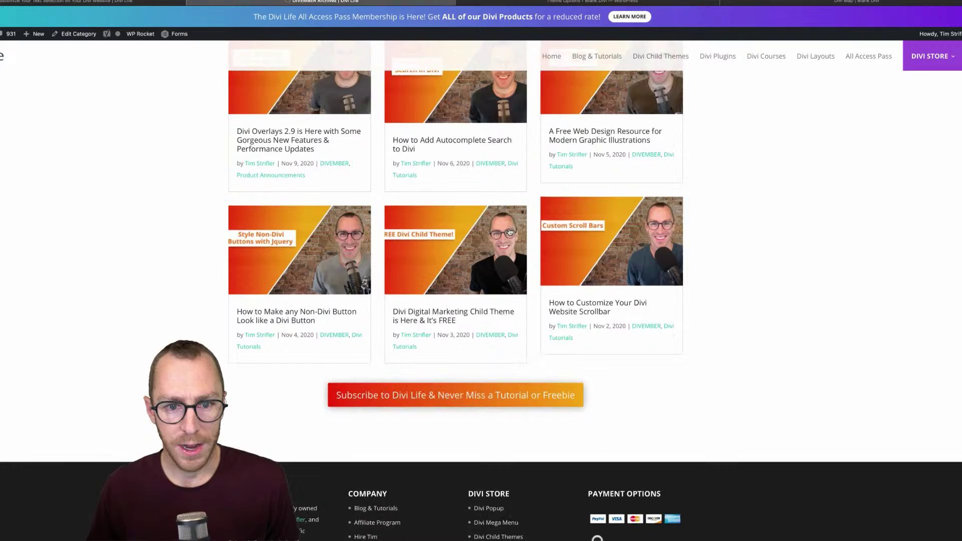
scroll(509, 232, "up", 7)
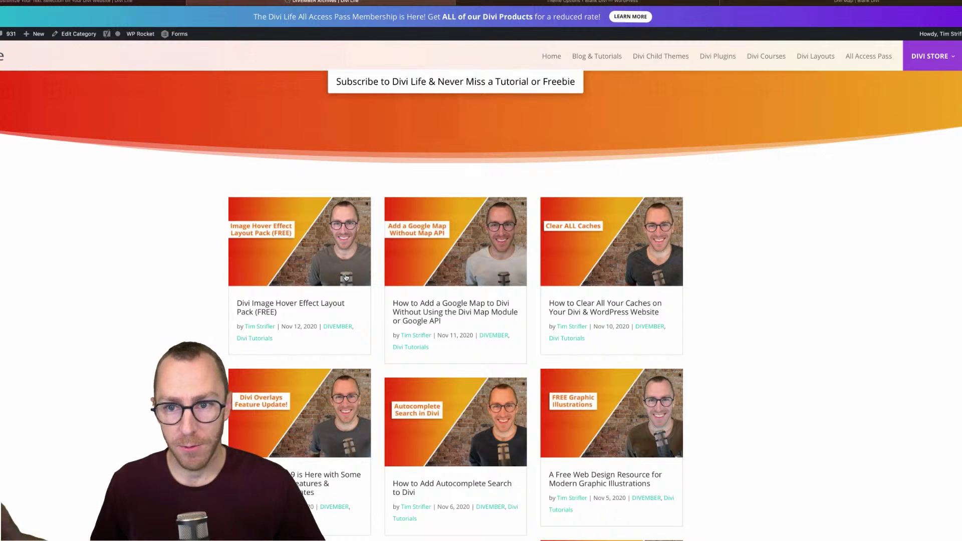
scroll(160, 300, "up", 2)
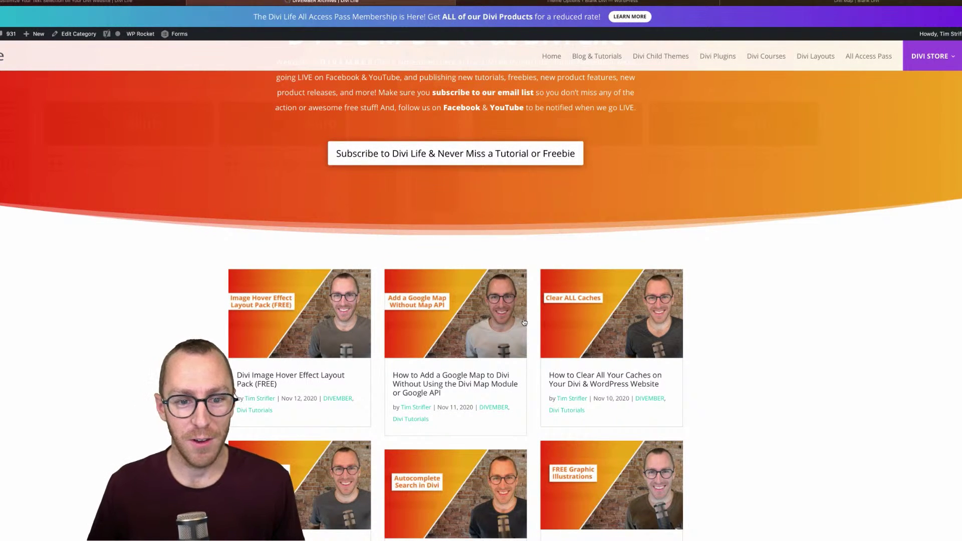
scroll(217, 268, "up", 3)
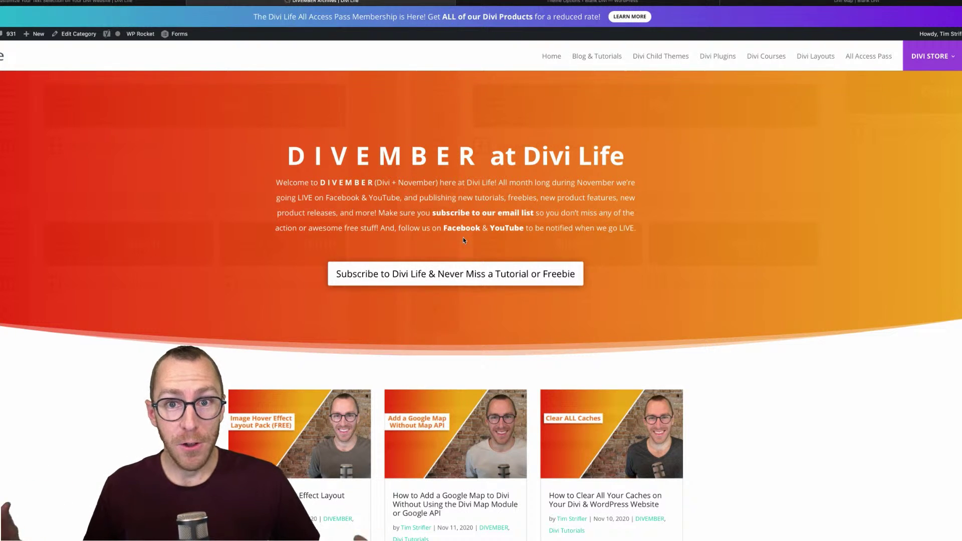
- View the Divi Life subscription form from the DIVEMBER archive and again from the text selection article, closing it each time
left_click(458, 278)
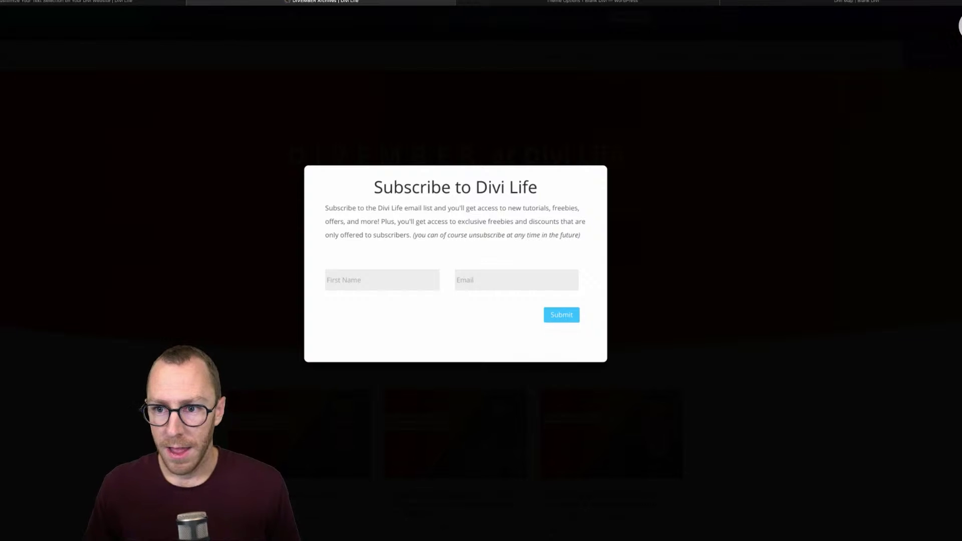
key("Escape")
key("ctrl+shift+Tab")
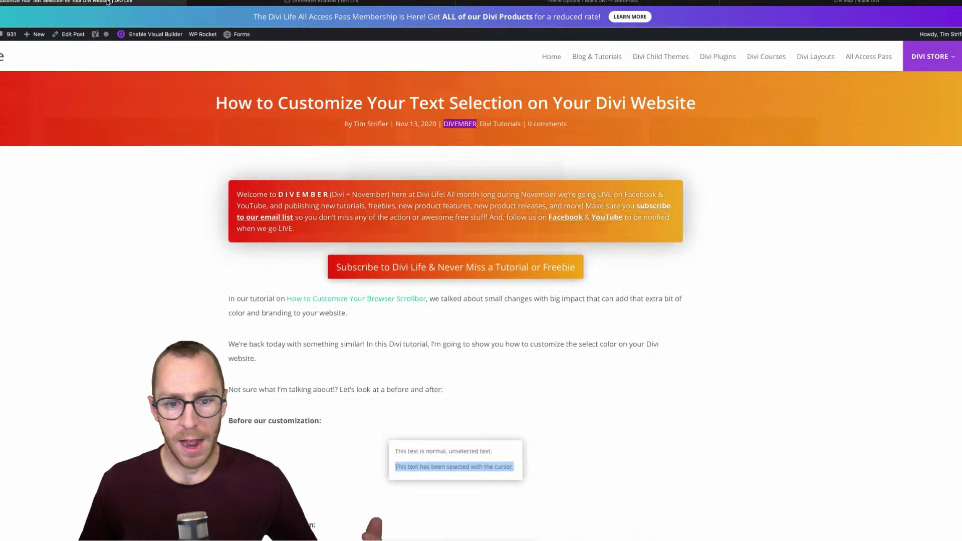
left_click(453, 268)
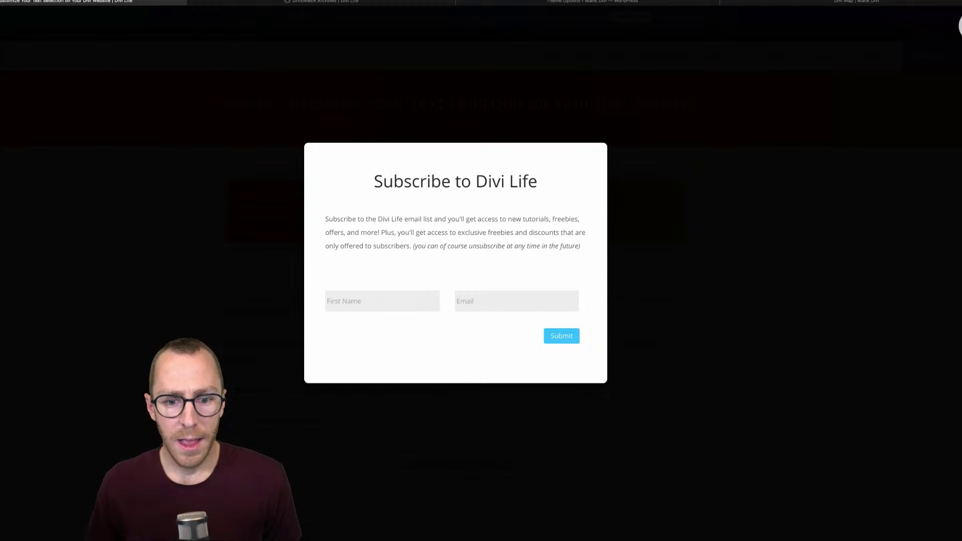
key("Escape")
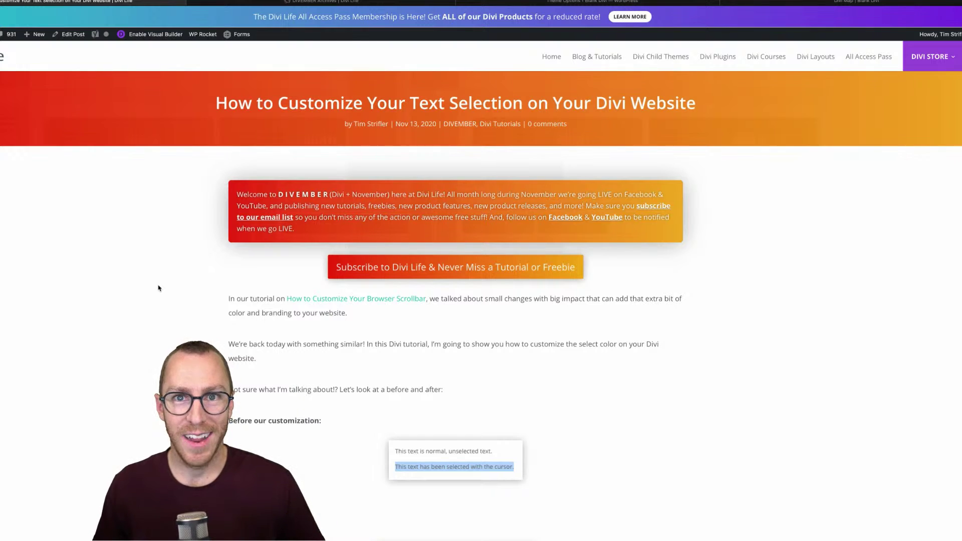
- Examine the article's before and after examples of the customized text selection color up close
scroll(159, 288, "down", 3)
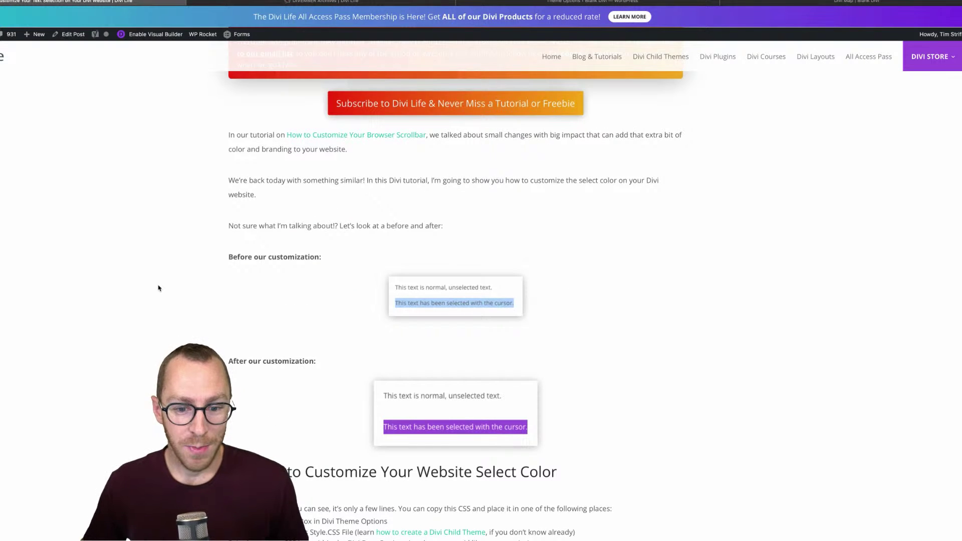
scroll(520, 314, "down", 1)
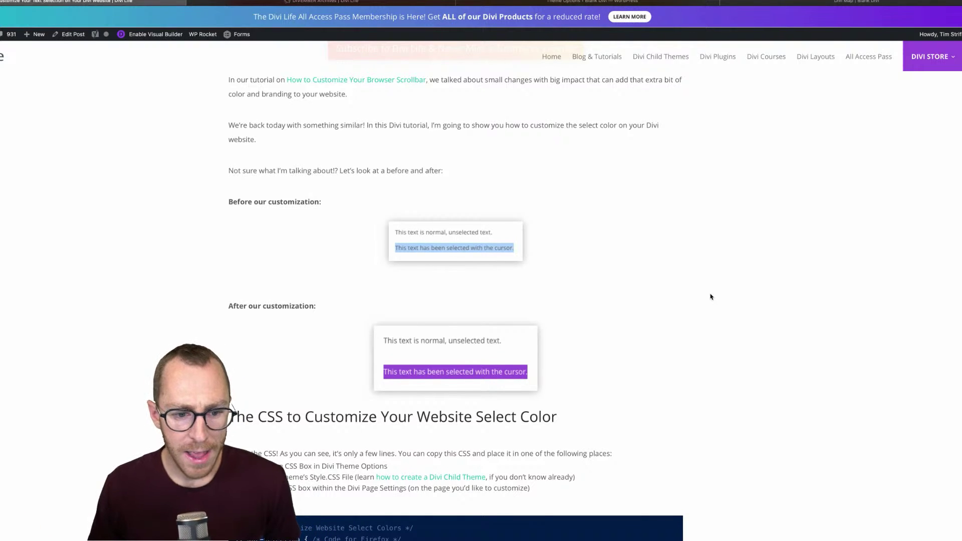
scroll(421, 301, "down", 2)
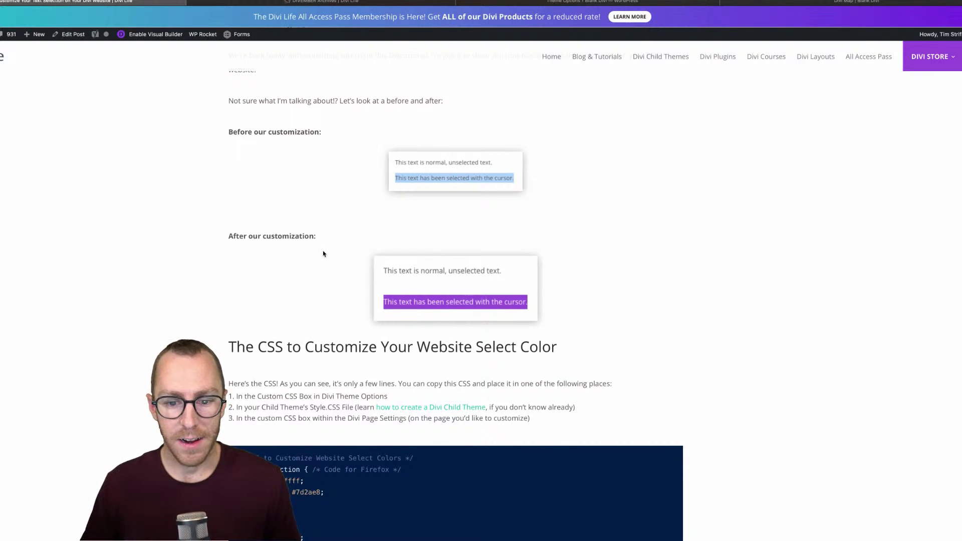
scroll(323, 254, "up", 5)
scroll(779, 346, "right", 4)
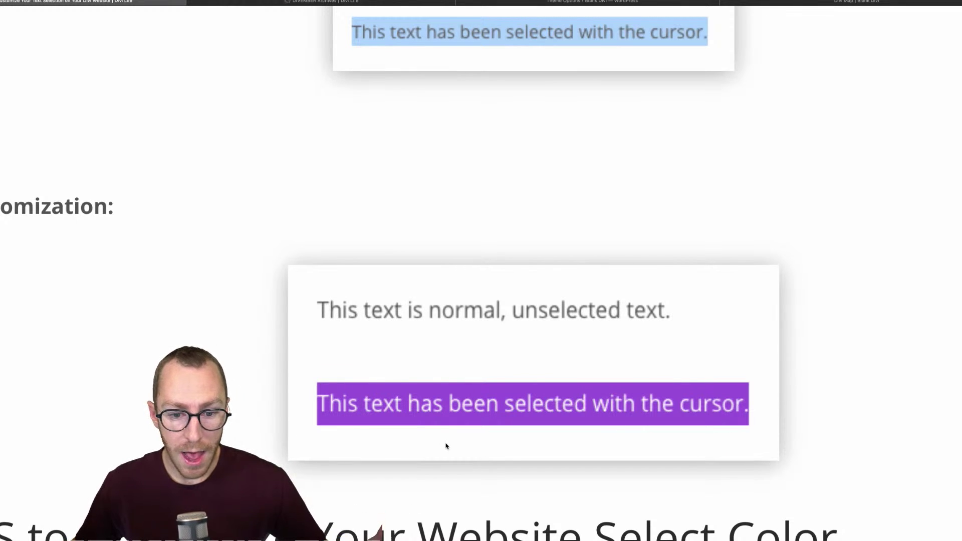
scroll(347, 164, "down", 5)
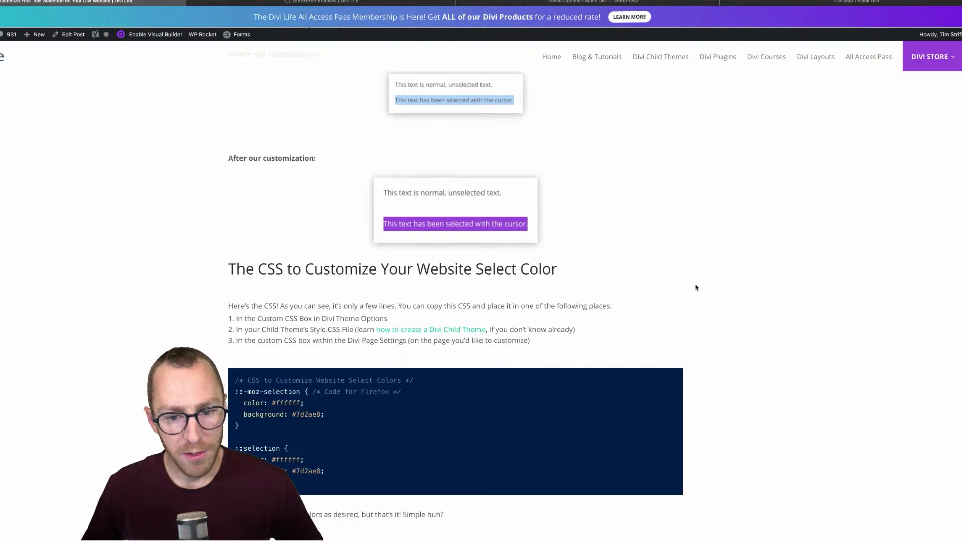
scroll(696, 287, "up", 5)
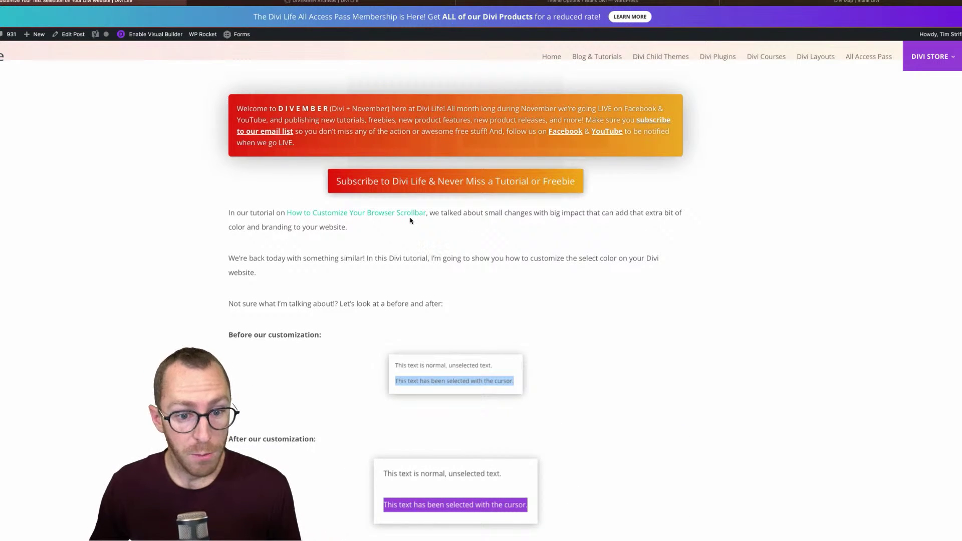
- Open the linked browser scrollbar tutorial in a new tab, review its scrollbar example, and return to the text selection article
right_click(404, 215)
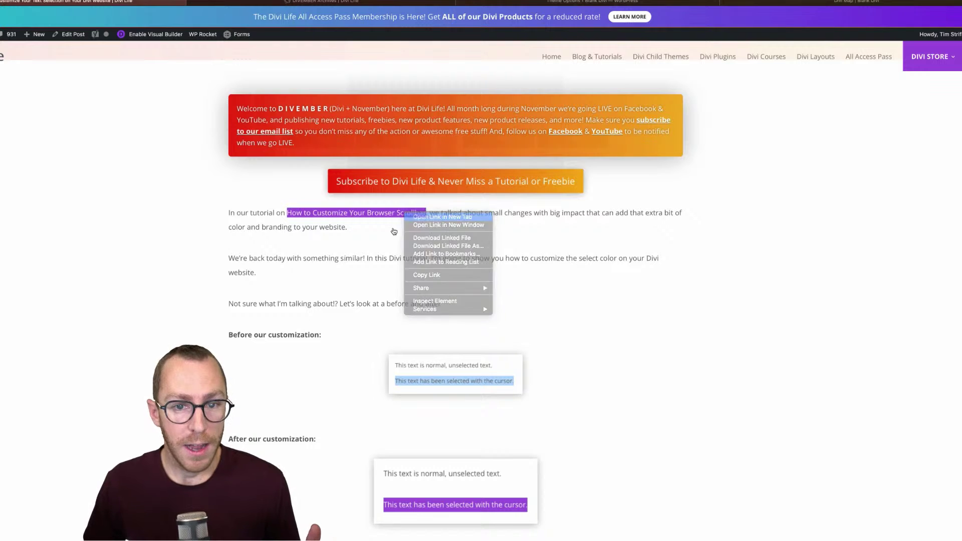
left_click(394, 231)
left_click(464, 3)
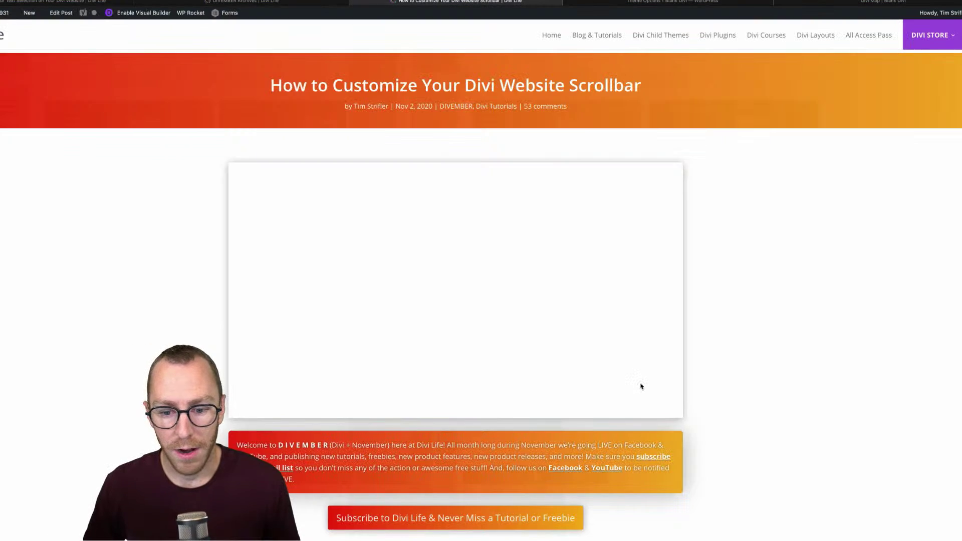
scroll(640, 386, "down", 10)
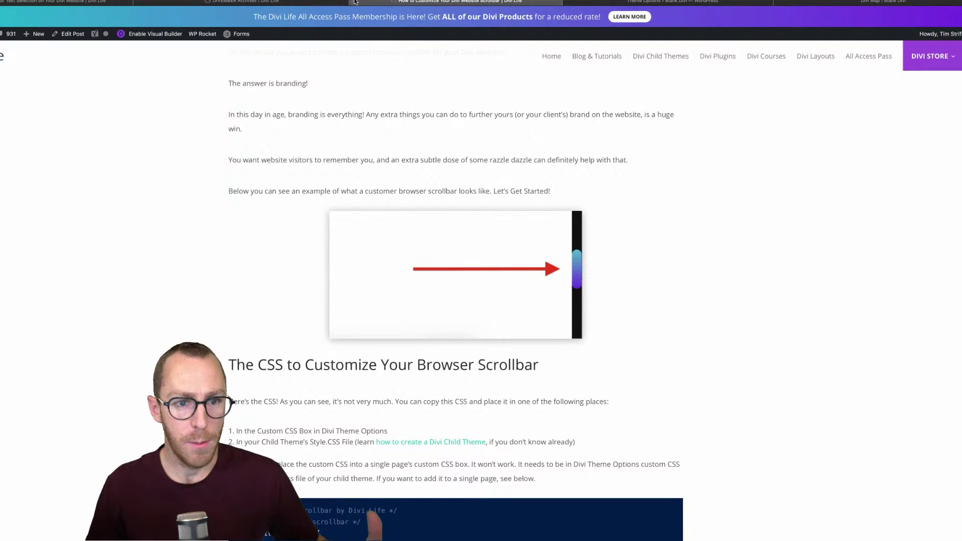
key("super+w")
left_click(60, 2)
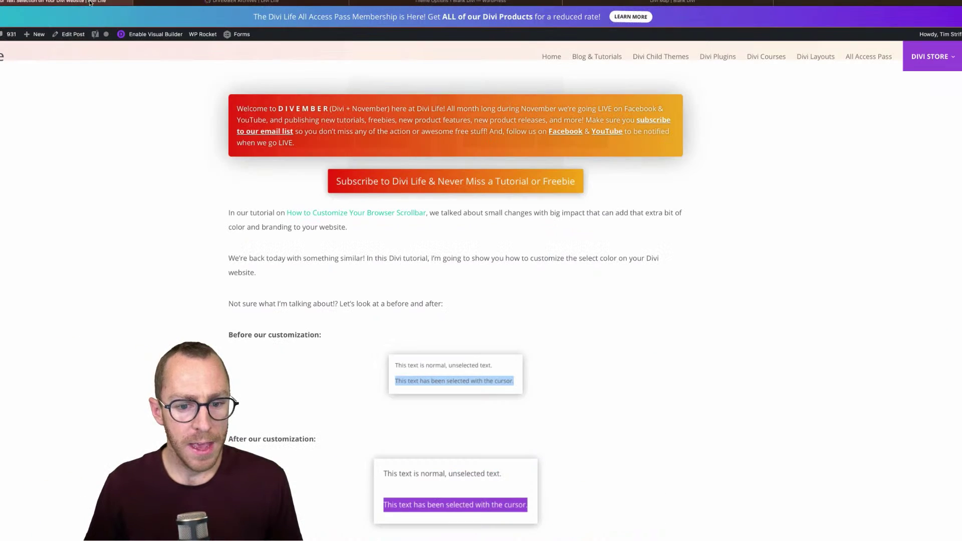
- Highlight the article's introductory paragraphs several times to check the custom selection color, clearing the selection each time
scroll(606, 411, "down", 2)
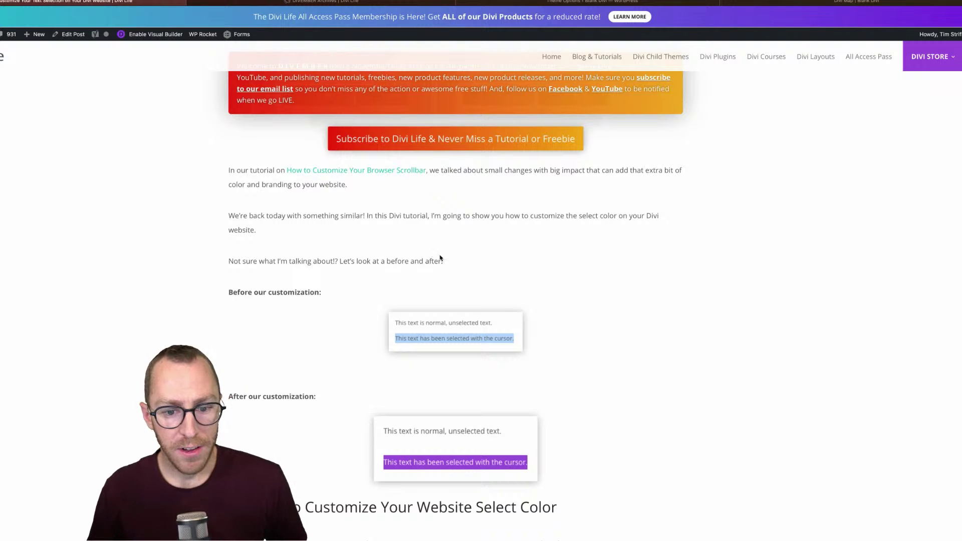
left_click_drag(449, 268, 497, 272)
left_click(225, 163)
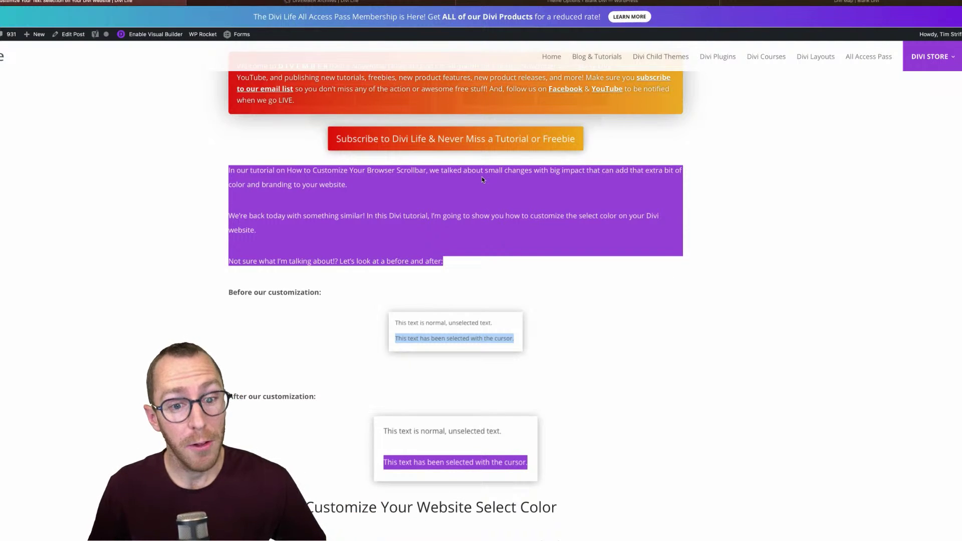
left_click(412, 211)
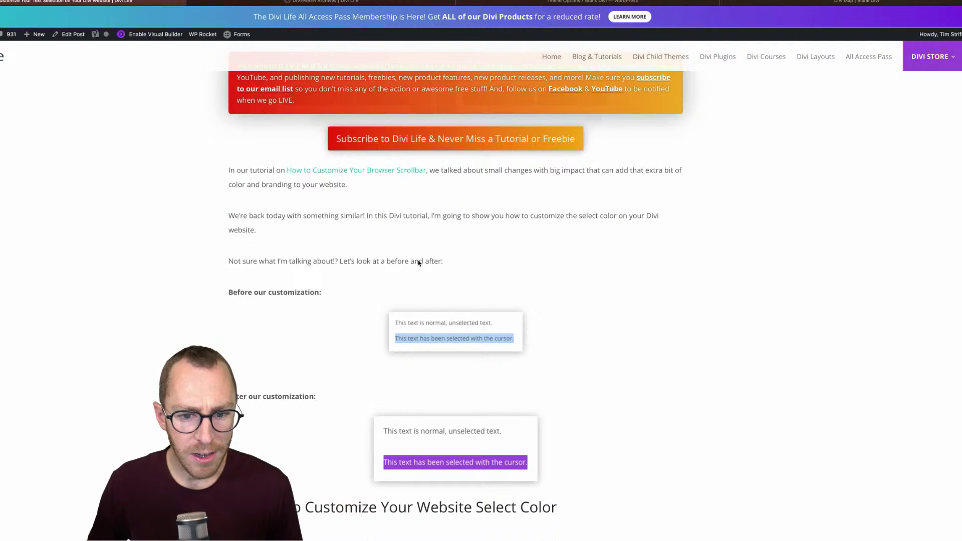
left_click_drag(457, 263, 269, 211)
left_click(271, 222)
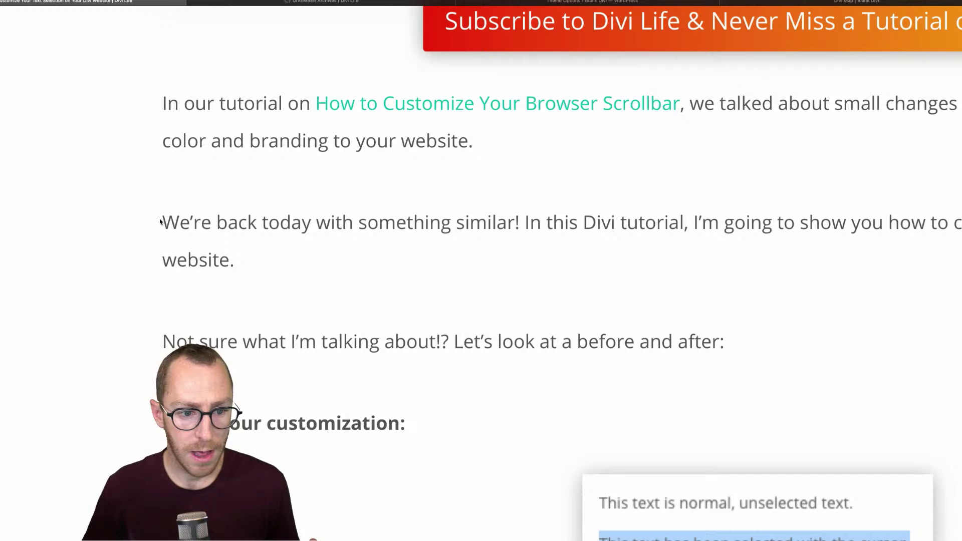
left_click_drag(160, 221, 625, 369)
left_click(435, 303)
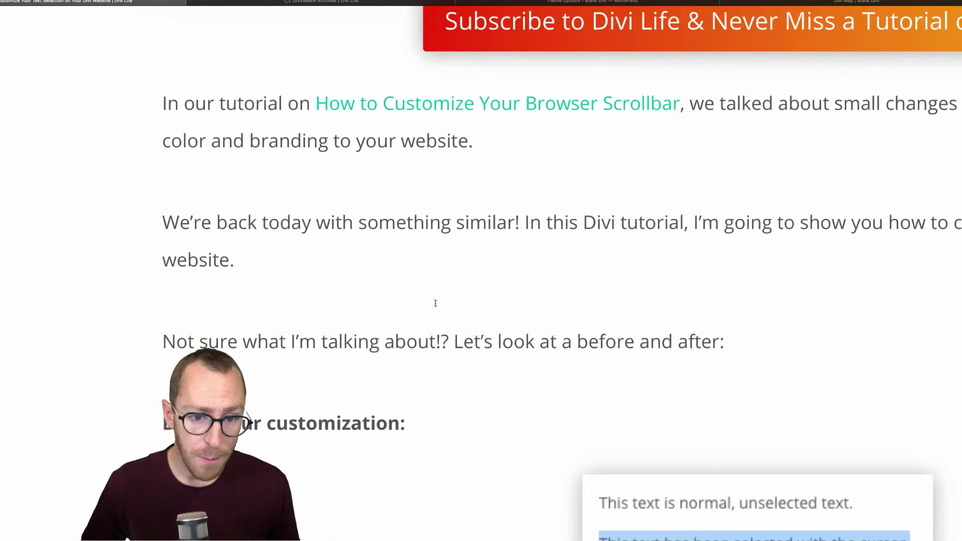
- Examine the article's CSS snippet for the website select colors, including the Firefox rule and the listed places to put it
scroll(635, 391, "down", 2)
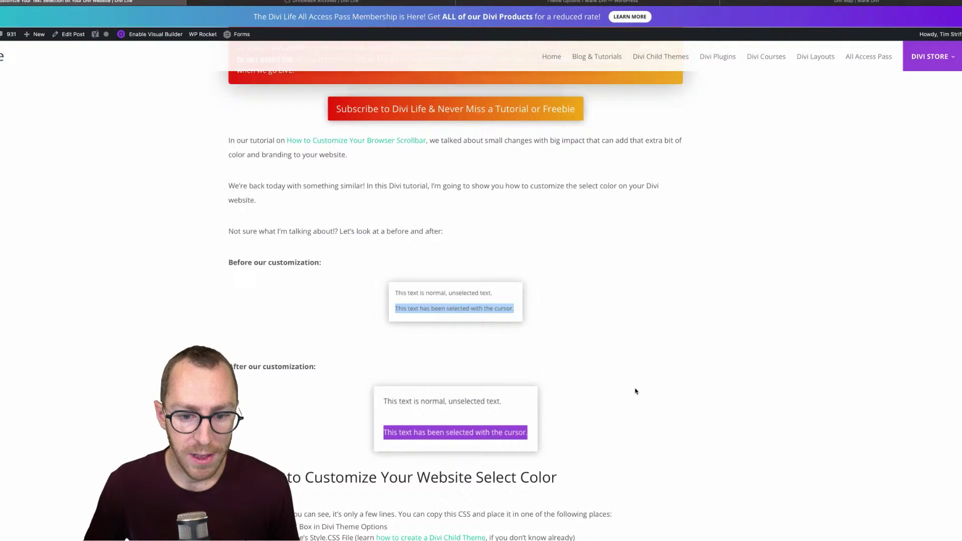
scroll(635, 391, "down", 5)
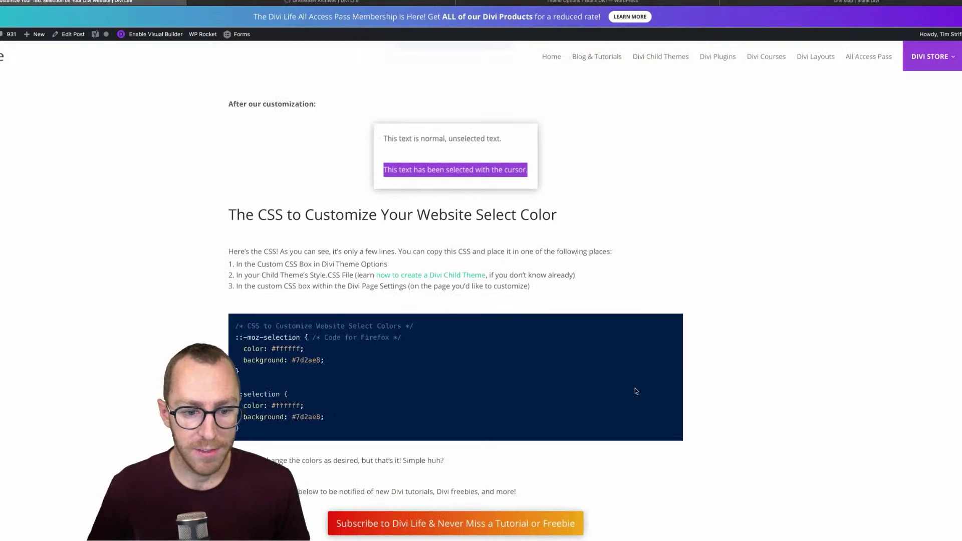
left_click_drag(237, 428, 226, 326)
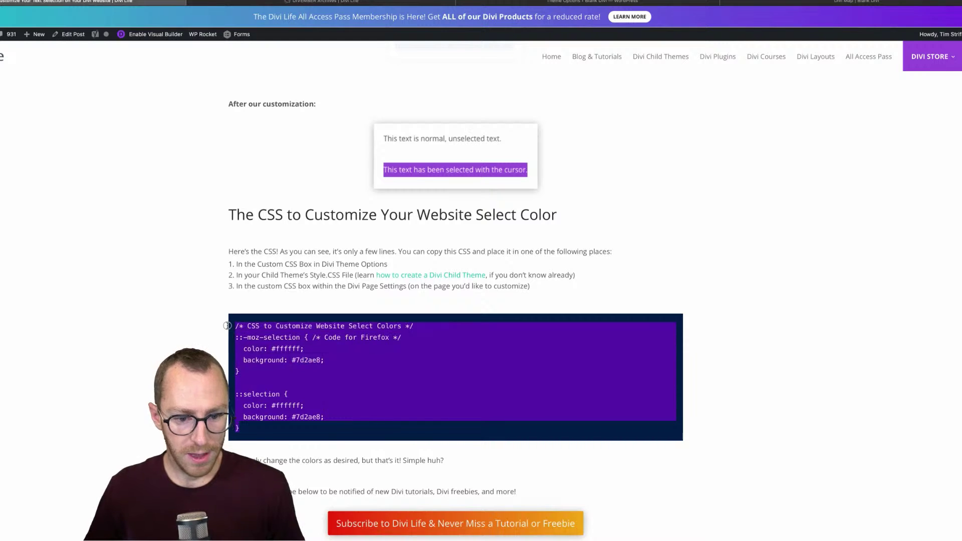
scroll(227, 328, "down", 2)
left_click(191, 254)
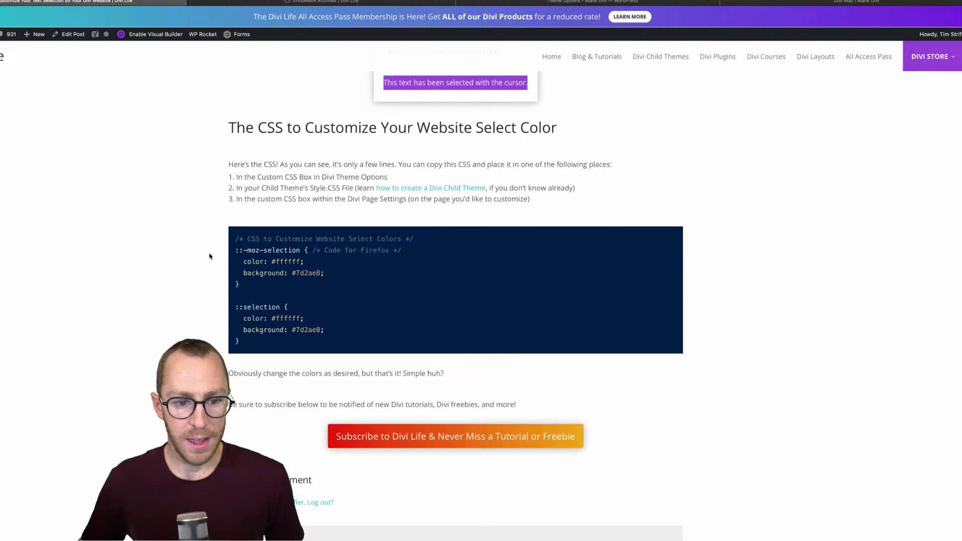
scroll(210, 253, "up", 5)
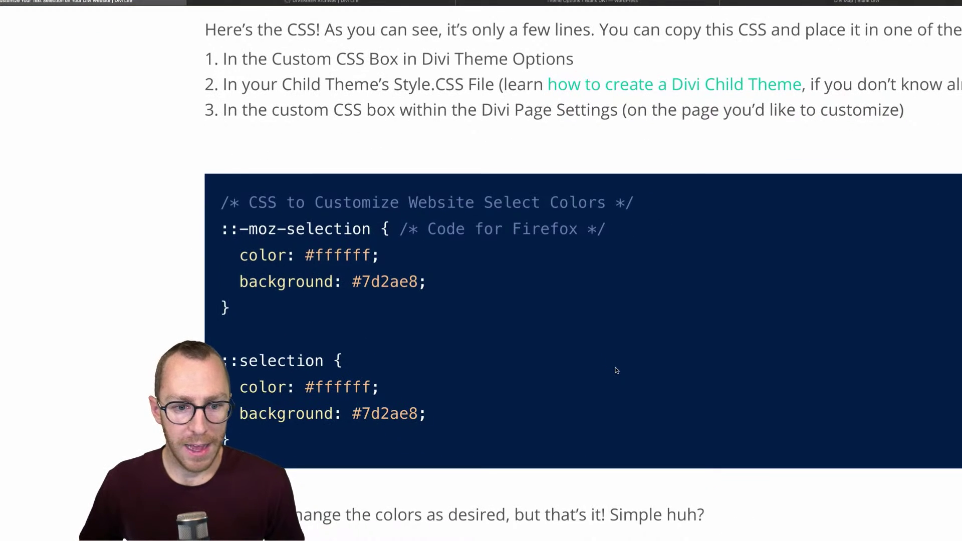
scroll(336, 240, "right", 1)
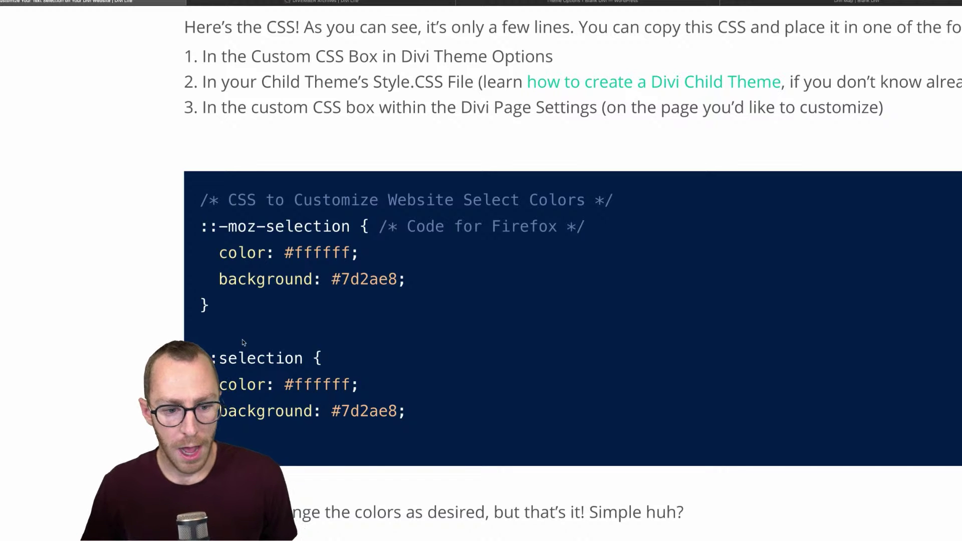
scroll(153, 351, "down", 5)
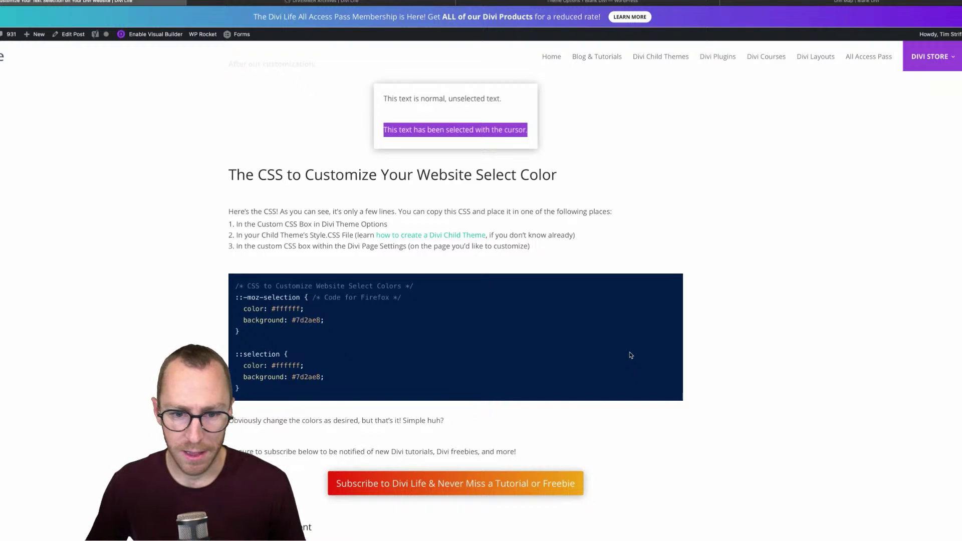
- Reload the Divi demo contact page and highlight the Connect paragraph several times to check its default selection color, clearing the selection at the end
scroll(153, 423, "down", 2)
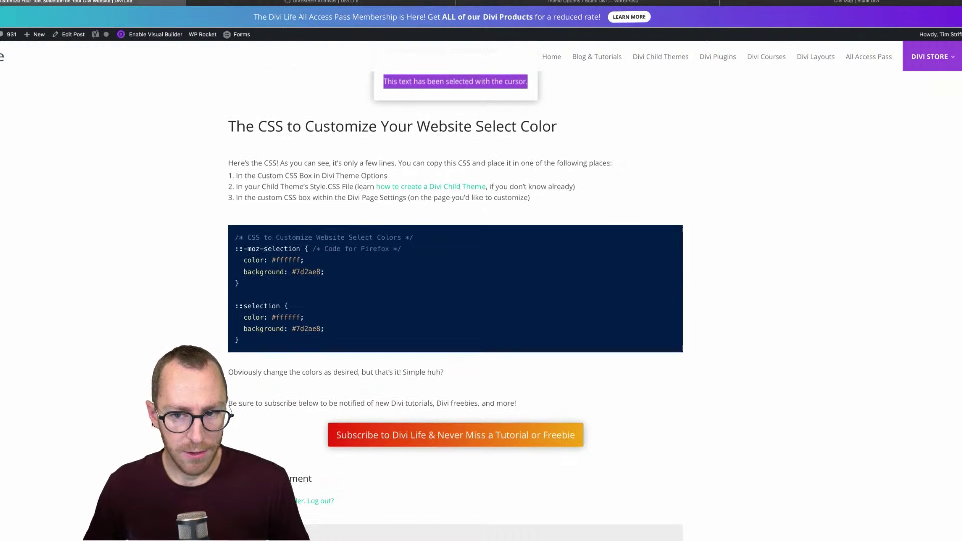
scroll(591, 336, "up", 3)
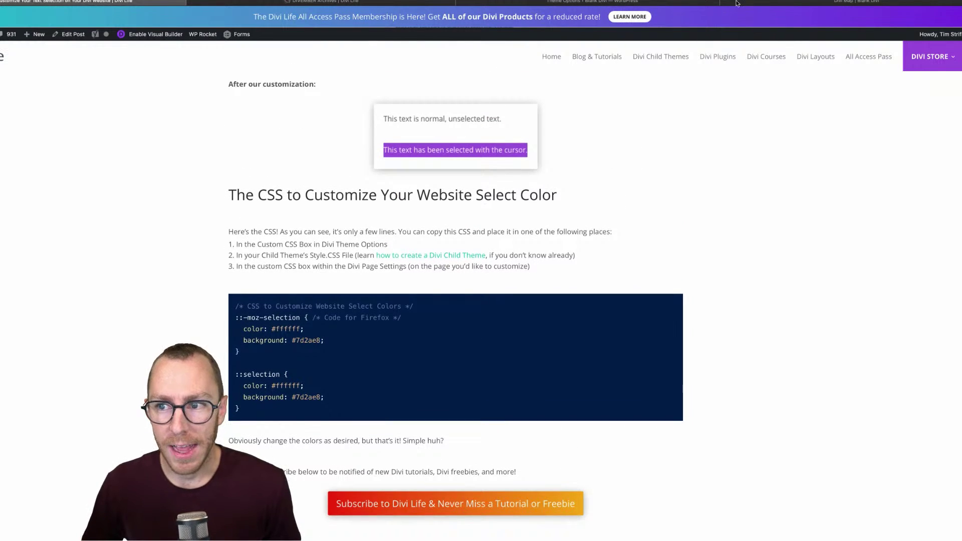
left_click(890, 2)
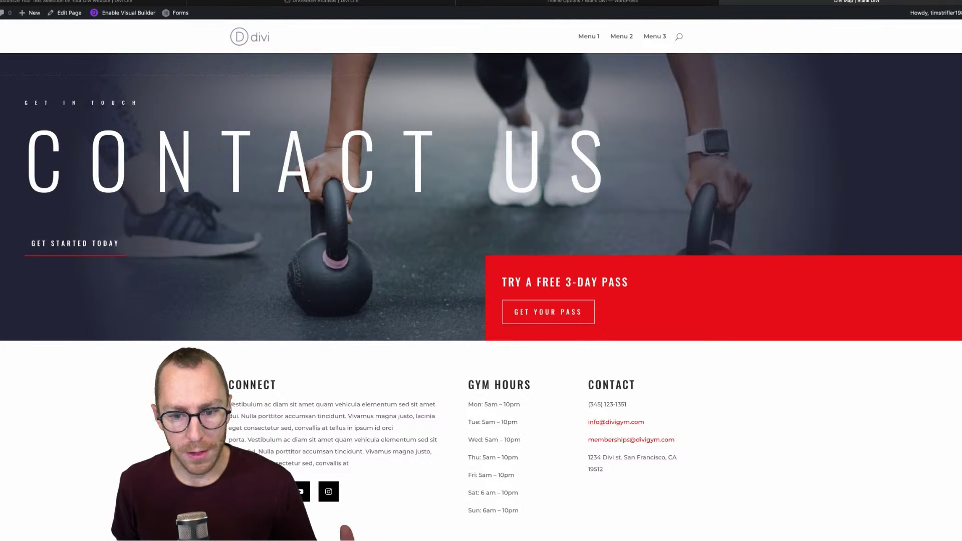
key("super+r")
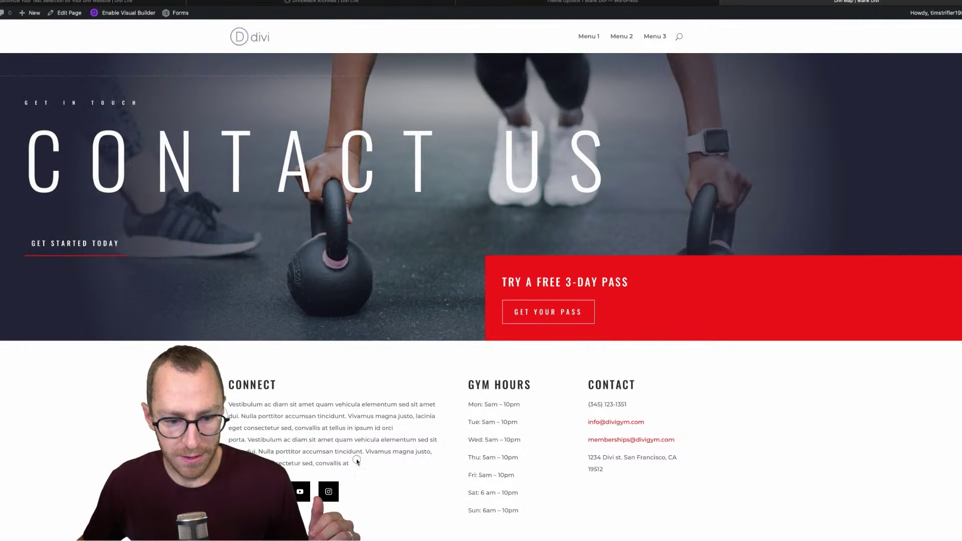
left_click_drag(349, 463, 231, 406)
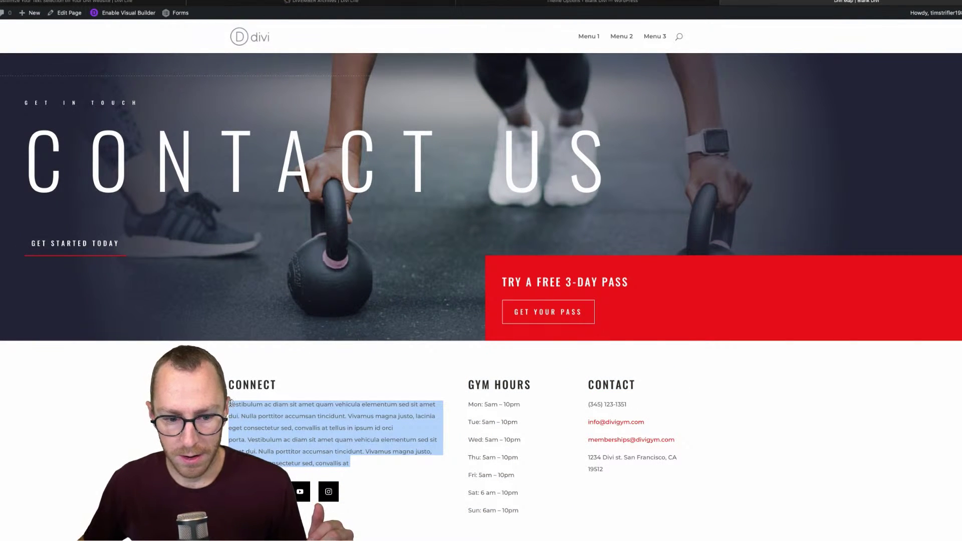
scroll(231, 403, "down", 5)
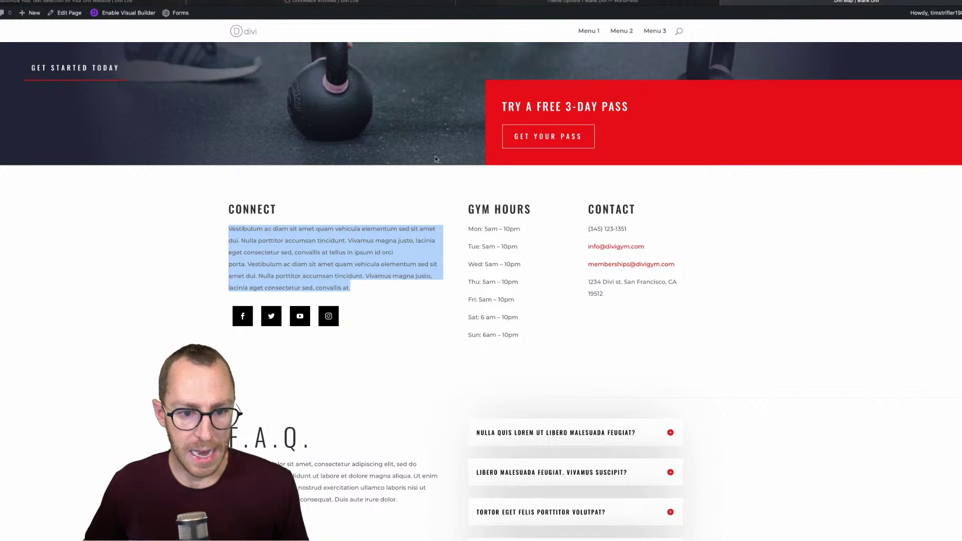
triple_click(309, 238)
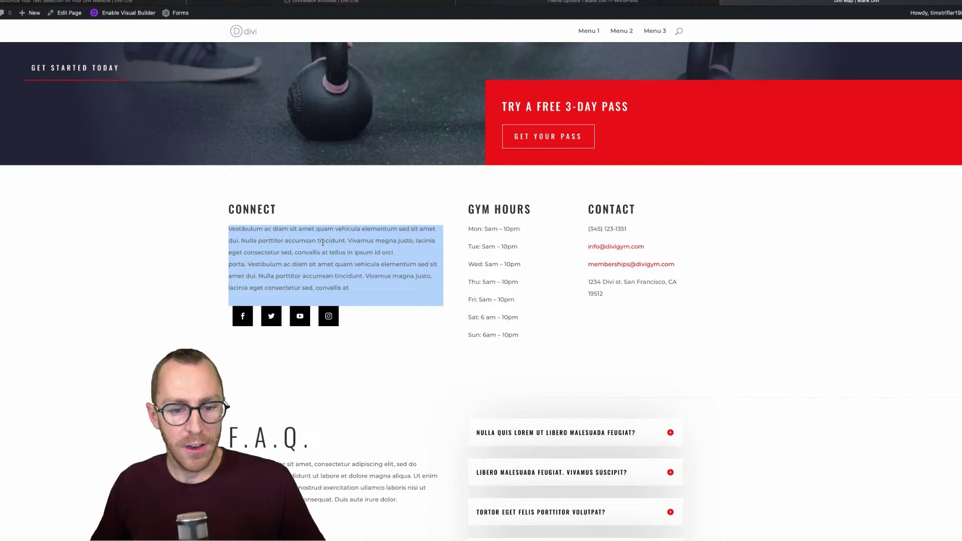
left_click(322, 243)
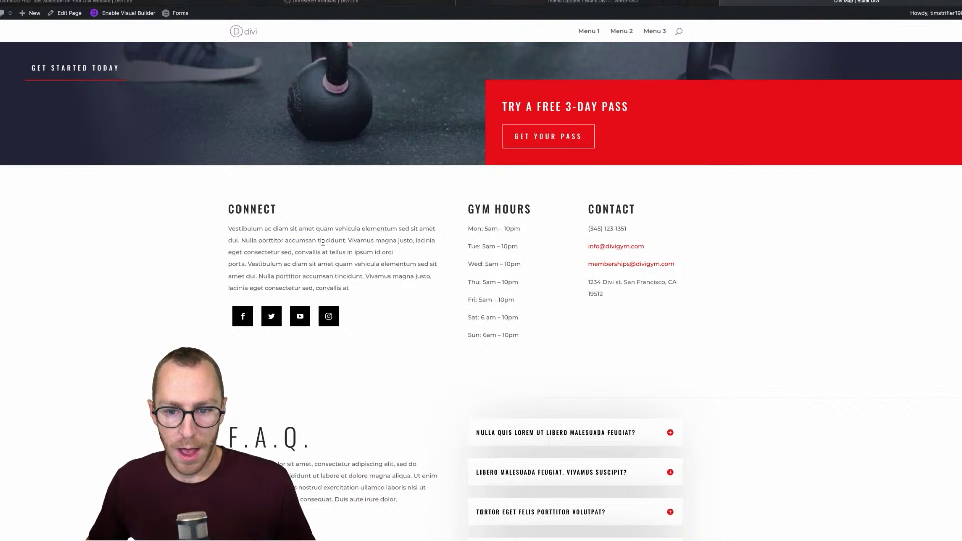
triple_click(323, 242)
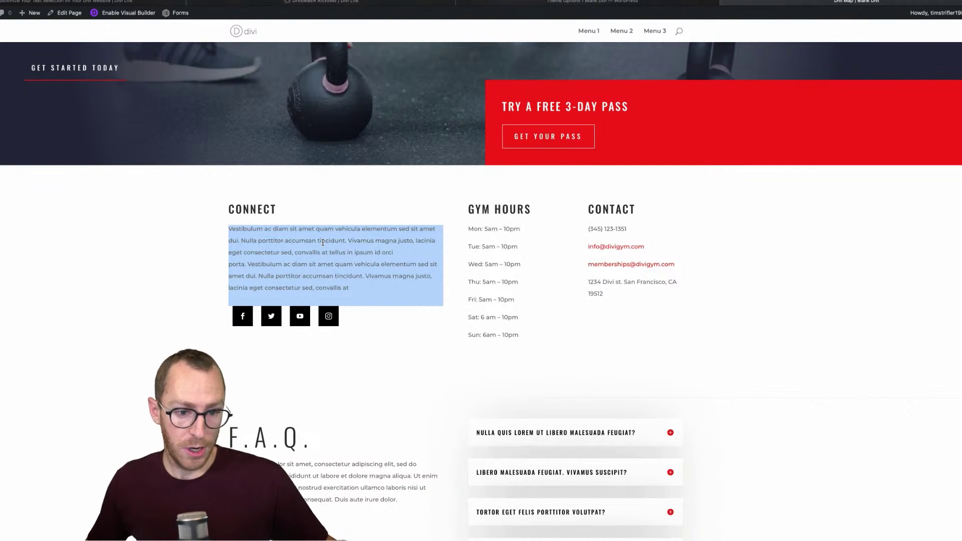
left_click(322, 243)
triple_click(323, 242)
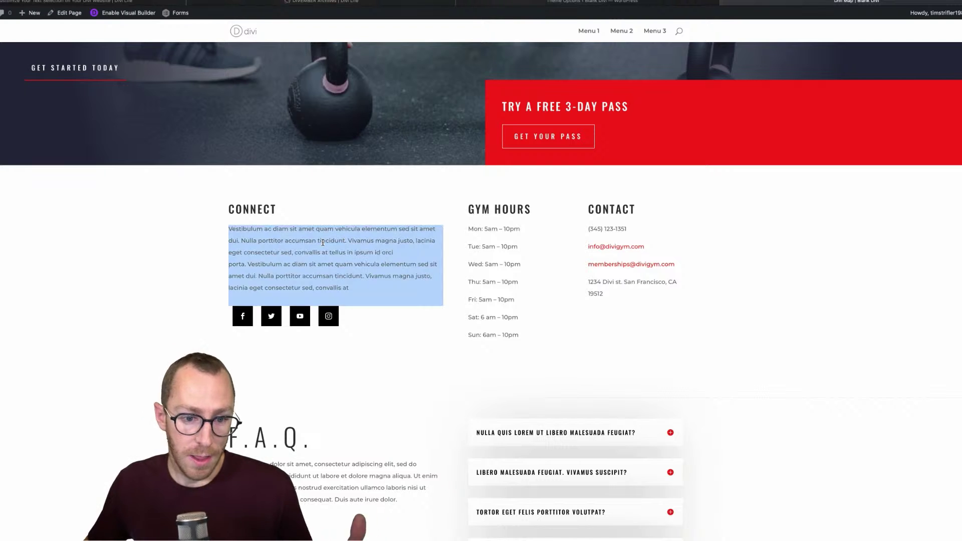
triple_click(323, 242)
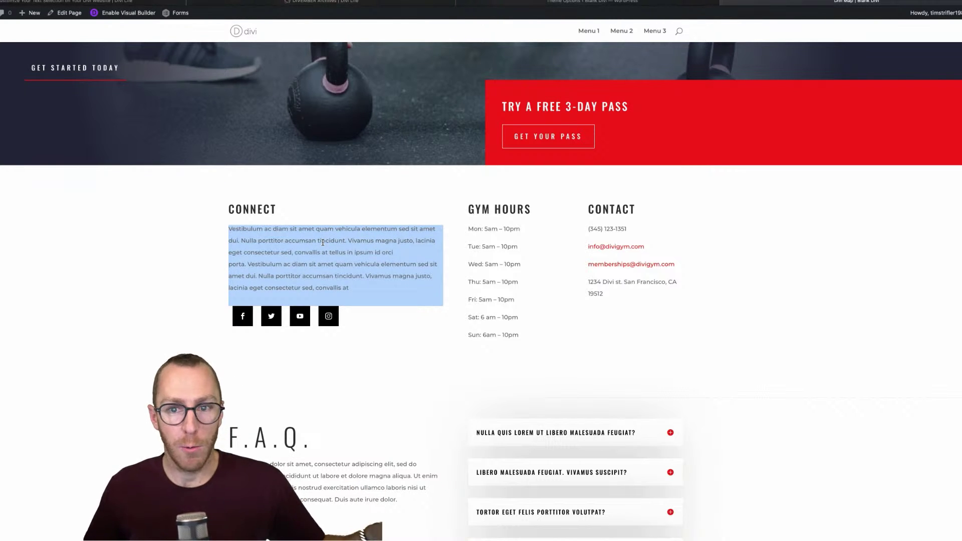
left_click(324, 242)
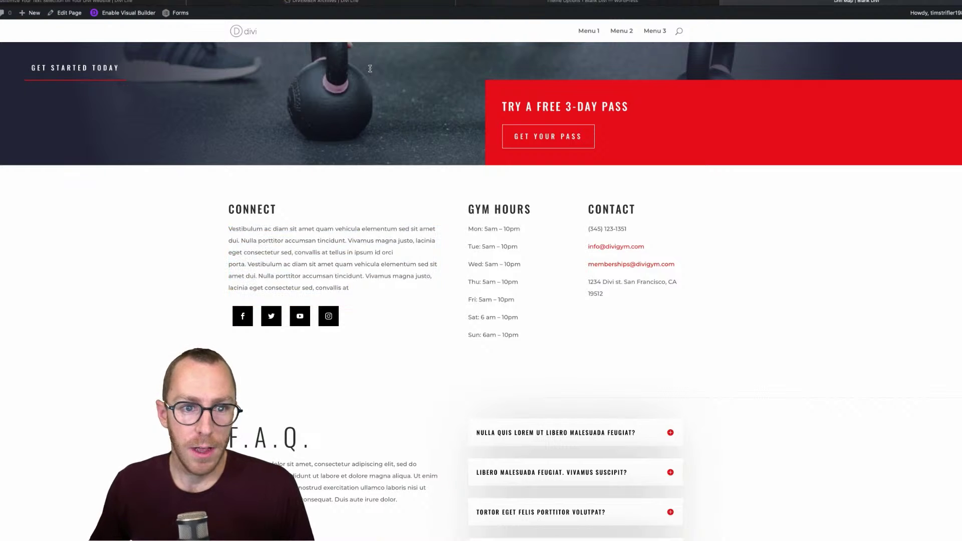
- Return to the text selection article and copy the entire CSS snippet for the website select colors
key("ctrl+Tab")
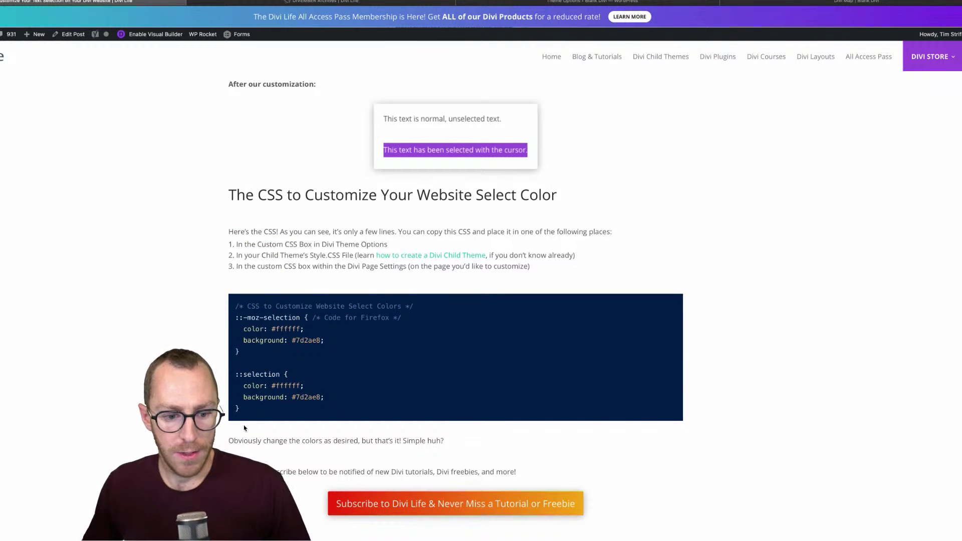
left_click_drag(243, 414, 230, 311)
key("super+c")
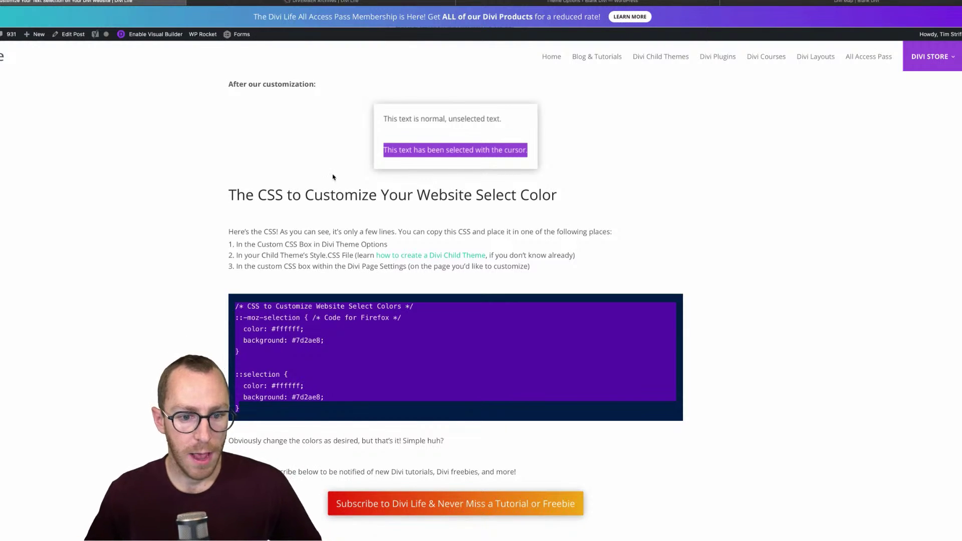
- Highlight the article's first two listed CSS locations, Divi Theme Options and the child theme's style file, and clear the selection
left_click(331, 212)
triple_click(284, 245)
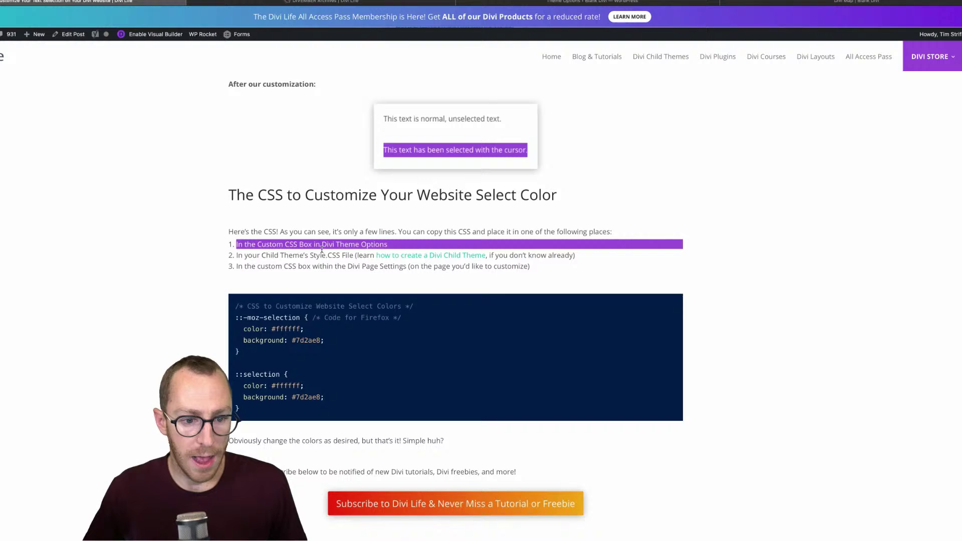
triple_click(285, 255)
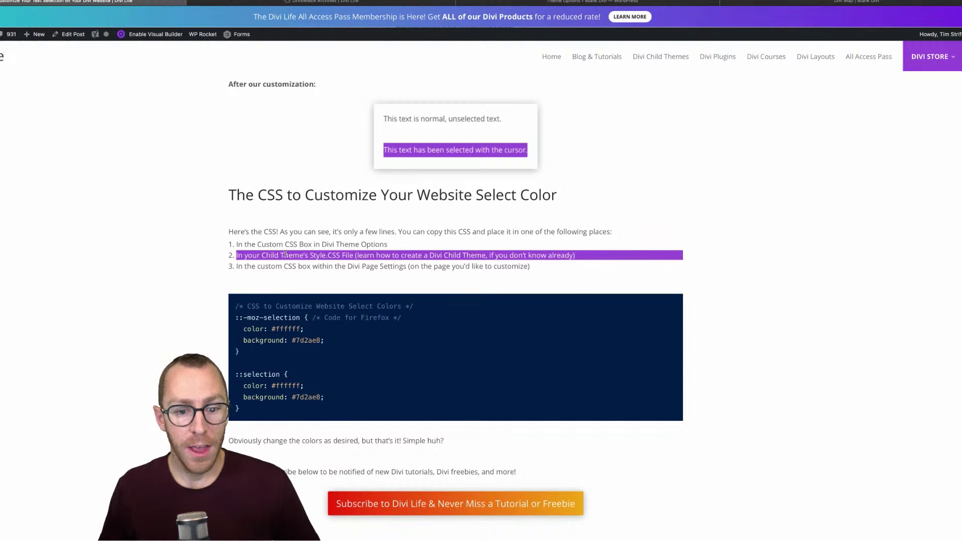
left_click(285, 254)
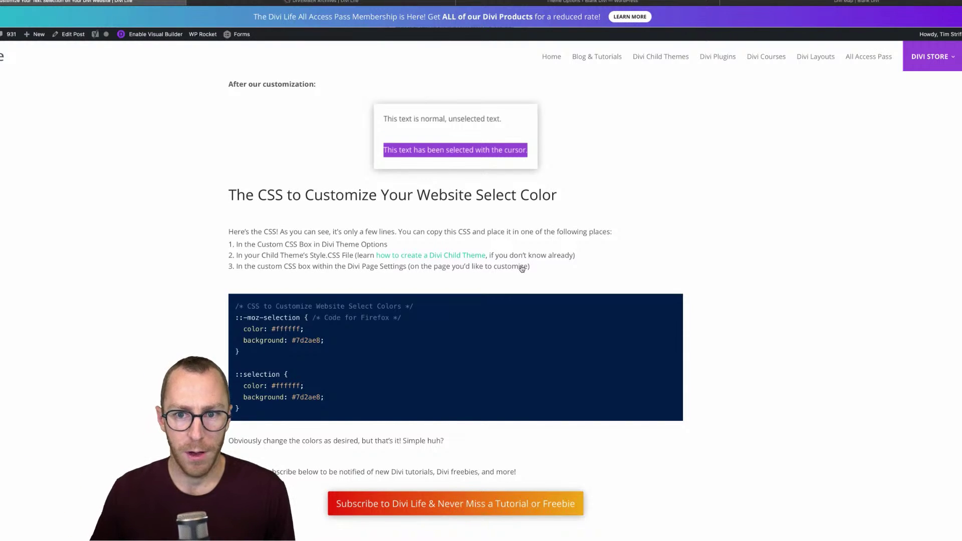
- Paste the copied snippet into the Custom CSS box of the Divi Theme Options and dismiss the Adobe Flash Player alert
left_click(565, 4)
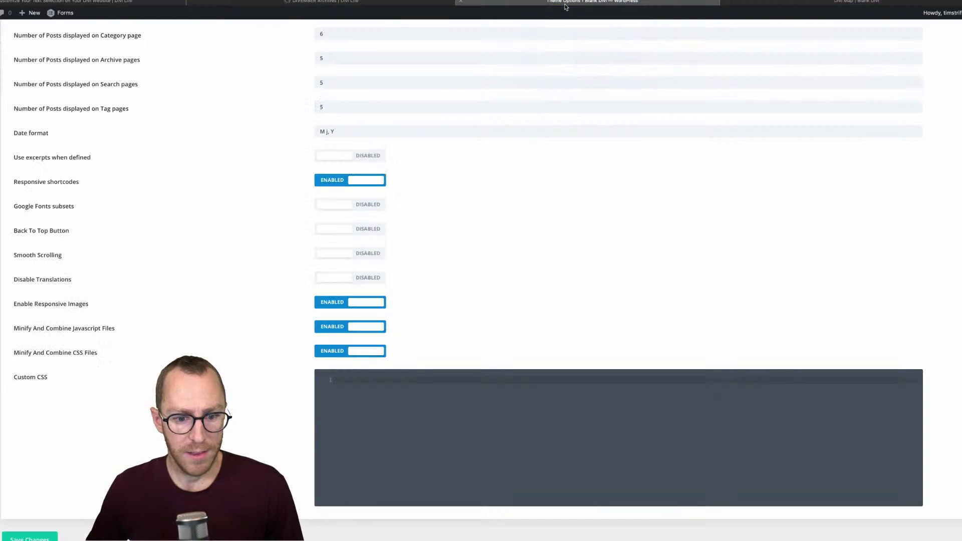
key("super+v")
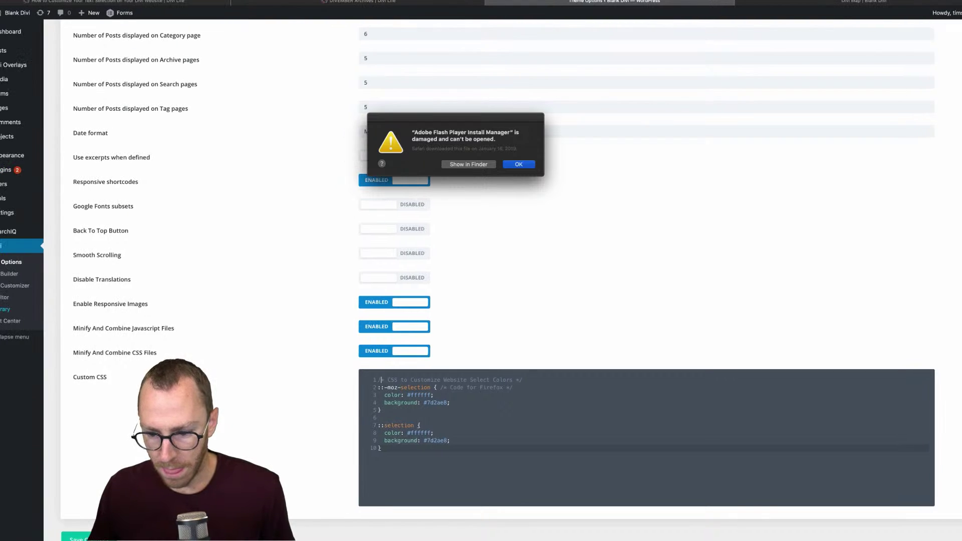
left_click(518, 164)
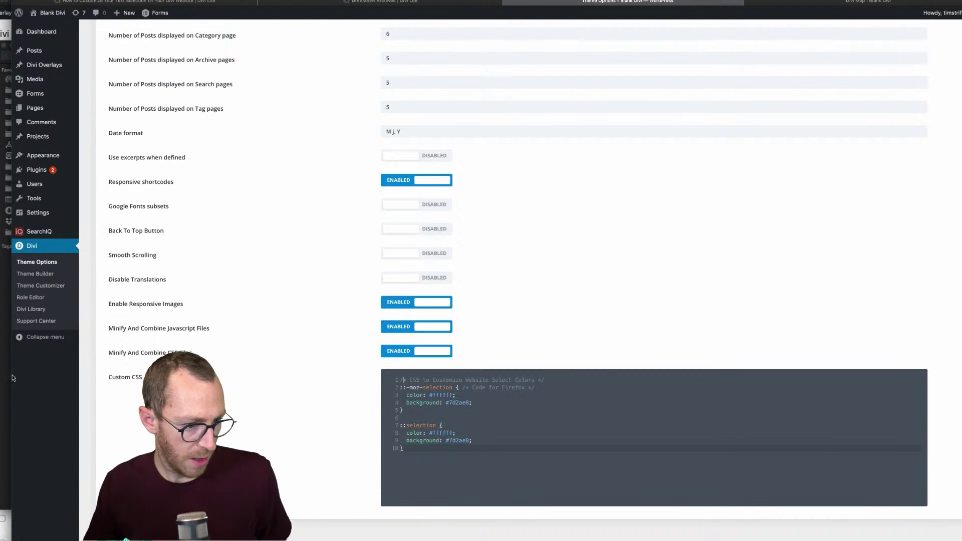
left_click_drag(12, 376, 0, 377)
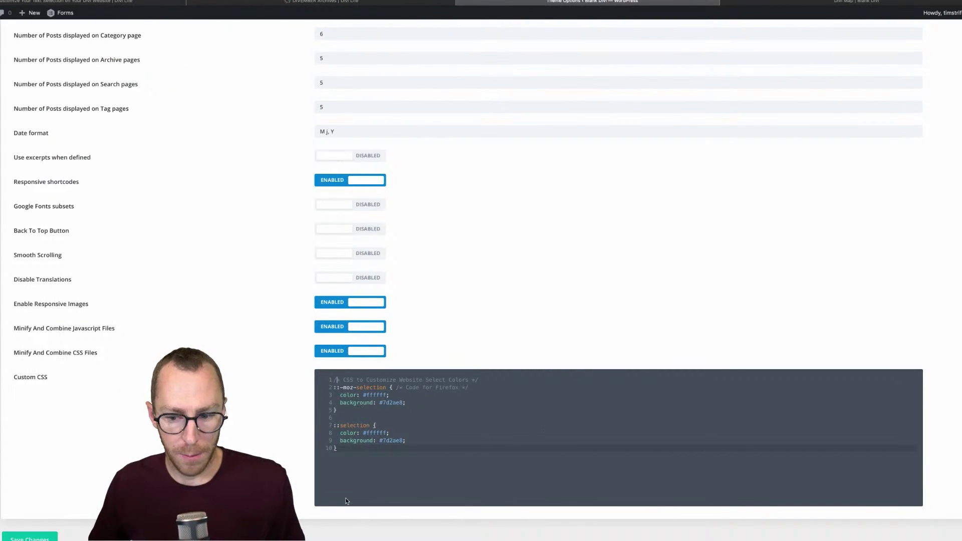
- Save the Divi Theme Options with the pasted selection color CSS
scroll(313, 443, "up", 9)
scroll(313, 443, "up", 4)
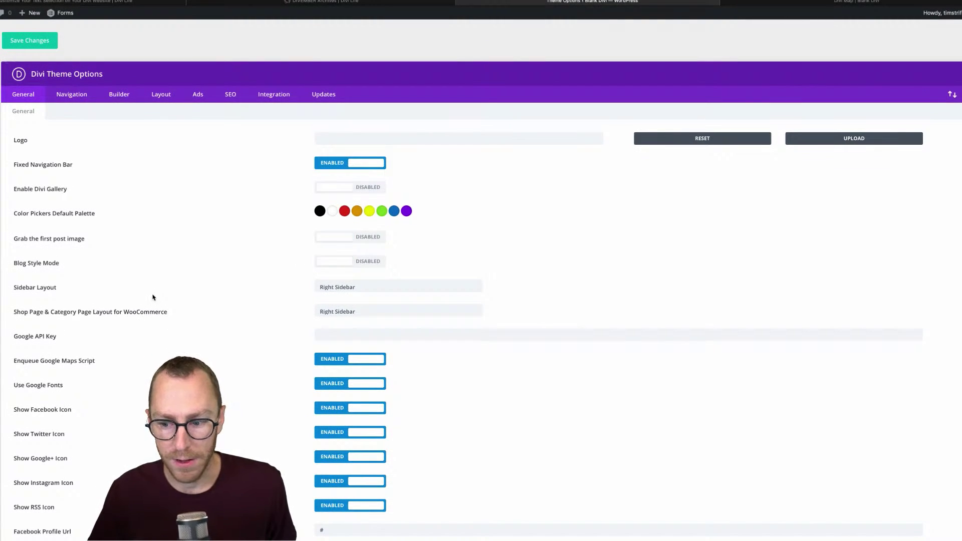
scroll(153, 297, "down", 13)
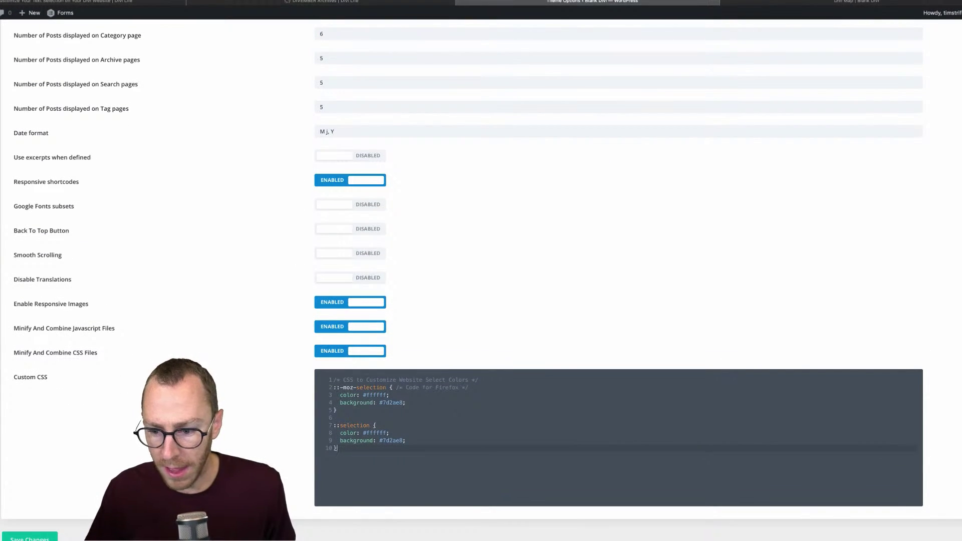
key("super+s")
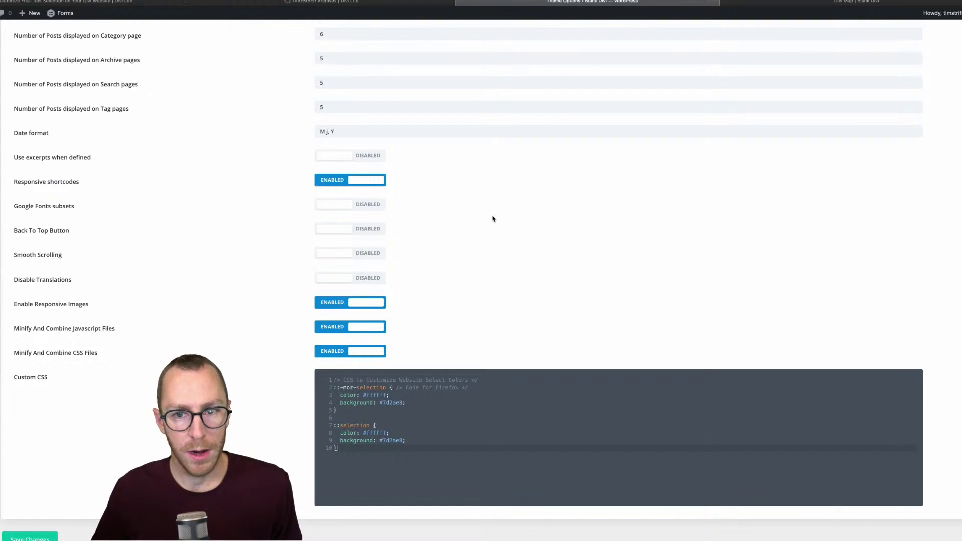
scroll(492, 217, "up", 15)
- Reload the demo contact page and highlight the Connect paragraph to check the custom selection color
left_click(941, 4)
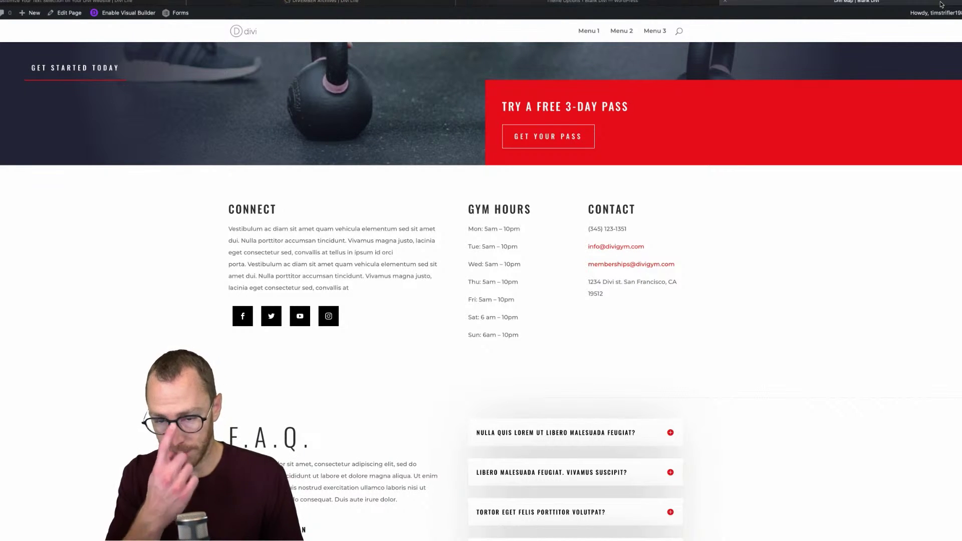
key("ctrl+r")
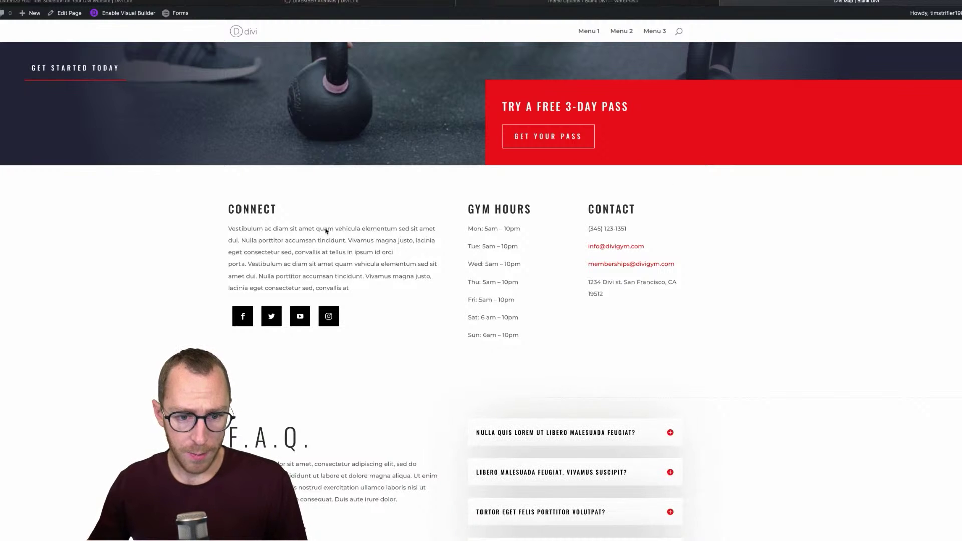
triple_click(325, 229)
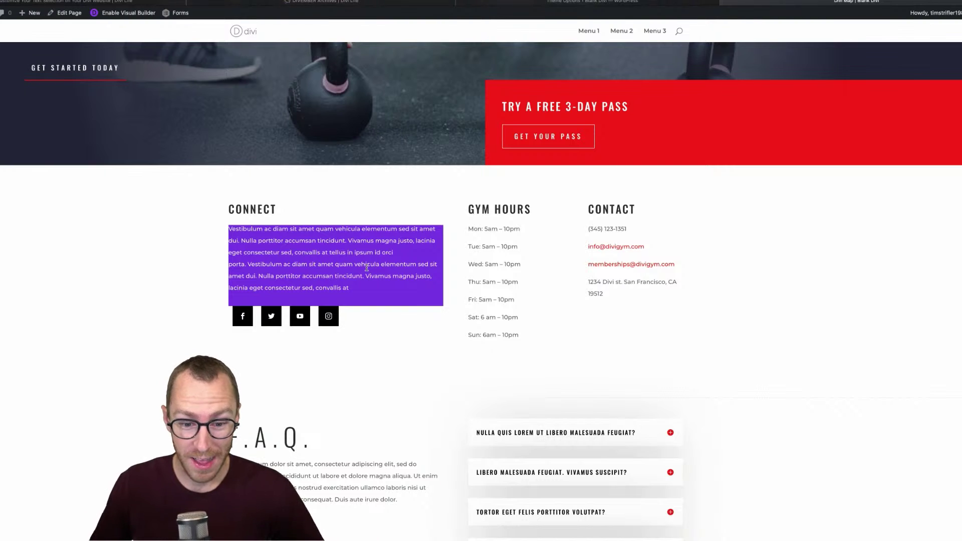
scroll(367, 268, "down", 2)
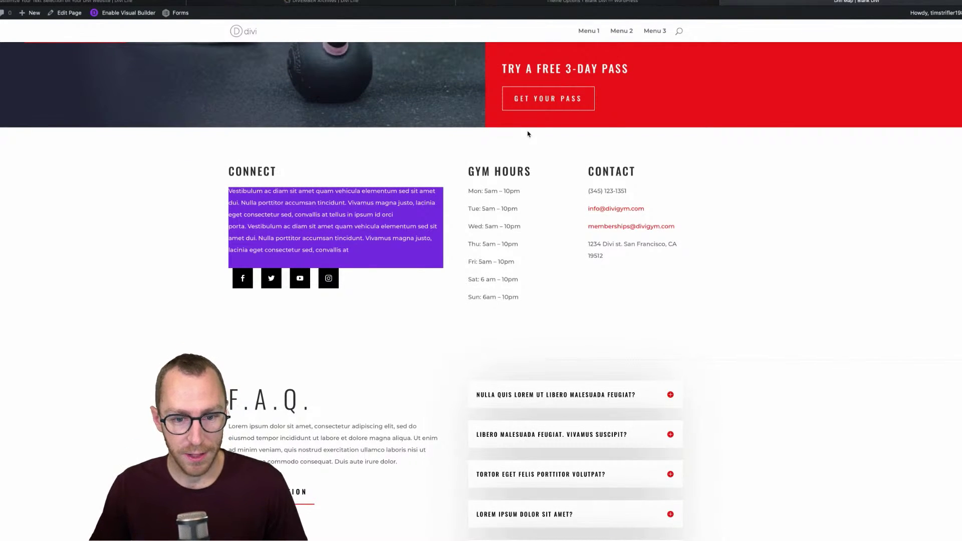
scroll(413, 234, "up", 5)
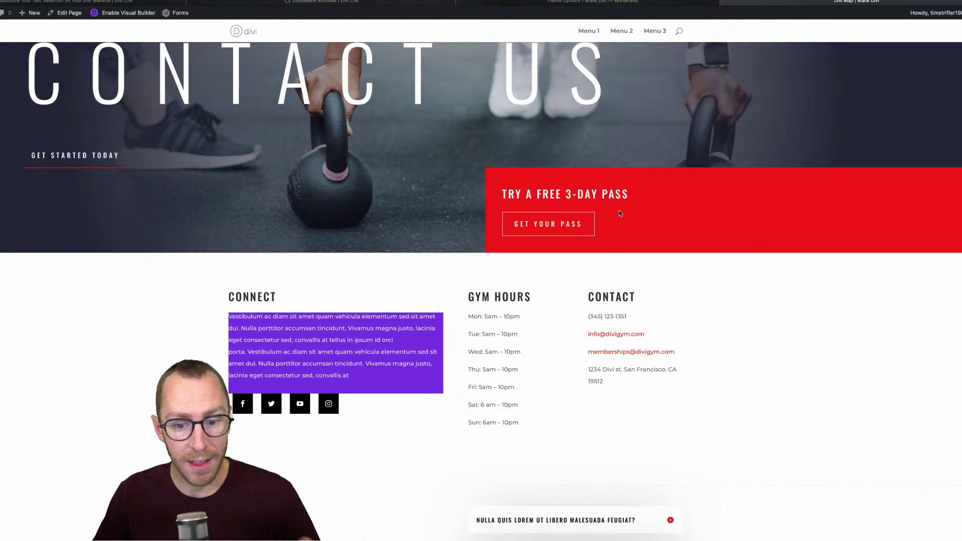
- Inspect the red 3-day pass block, select the hex value of its background color in the styles, and close the inspector
right_click(510, 182)
left_click(538, 228)
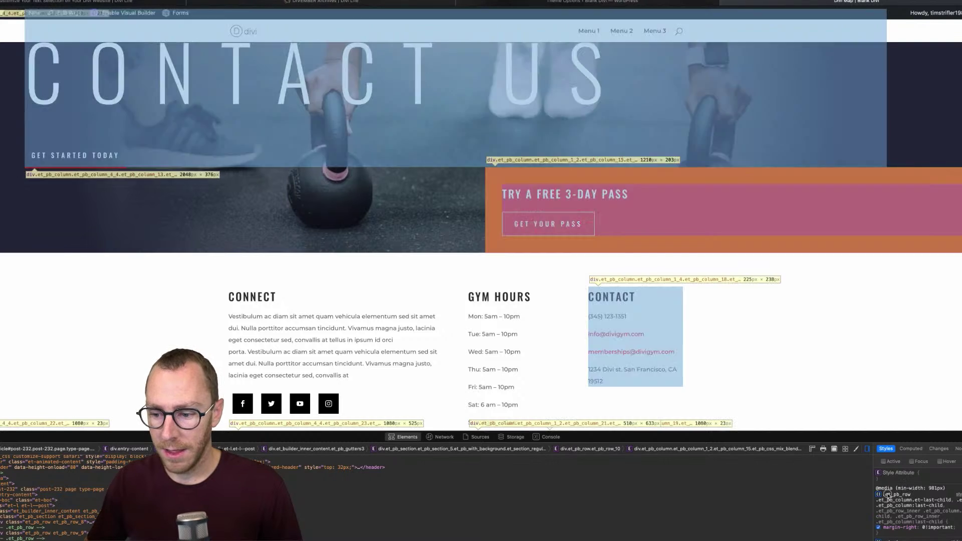
scroll(918, 500, "down", 1)
scroll(926, 501, "down", 5)
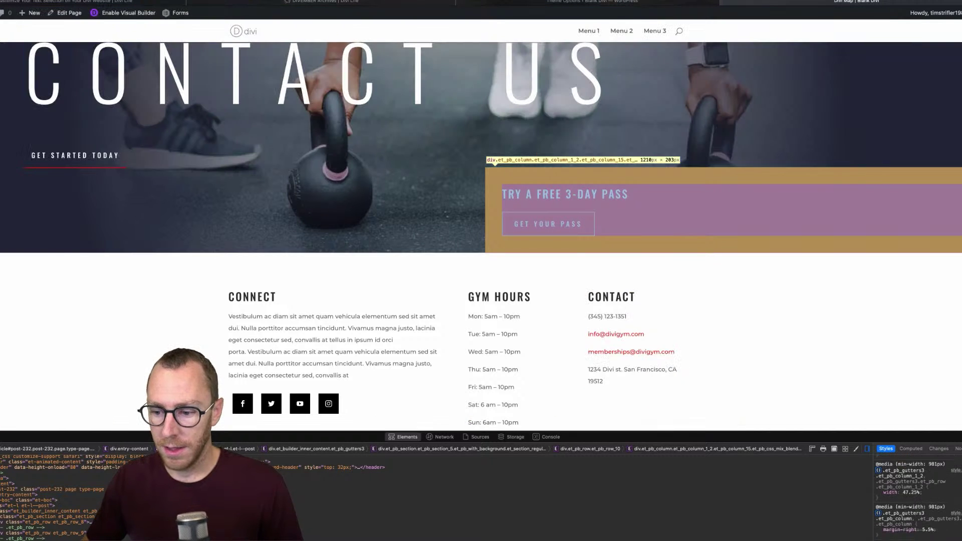
left_click(945, 522)
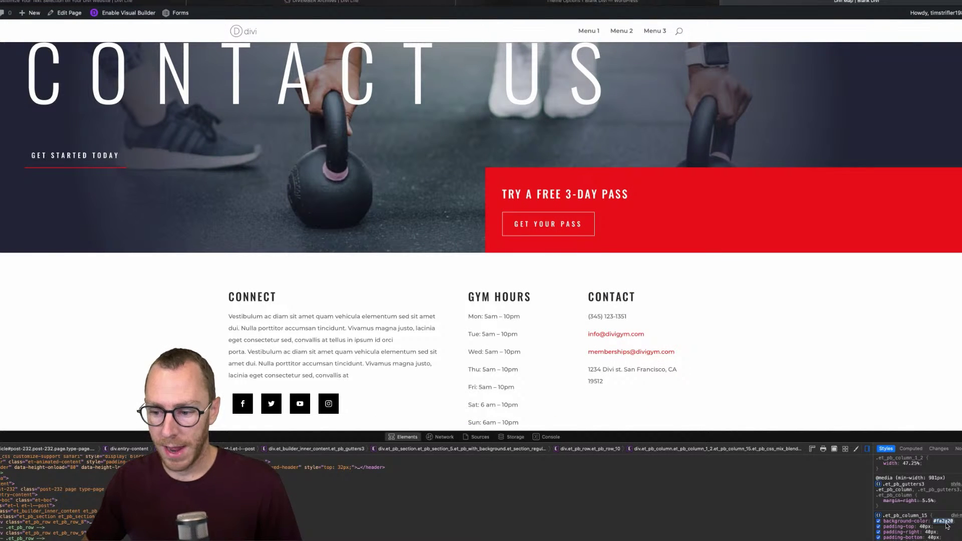
key("super+alt+i")
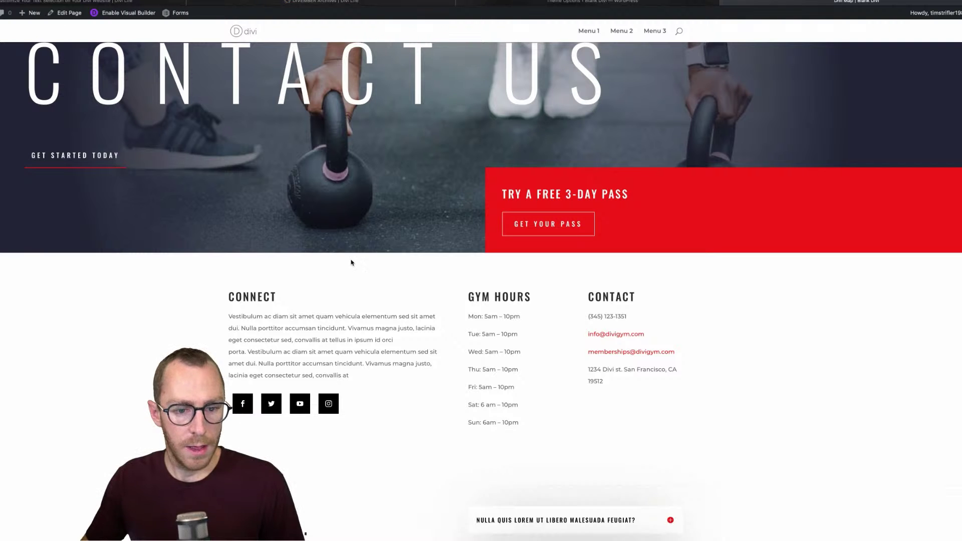
- Return to the Divi Theme Options and set the background in the ::-moz-selection rule of the Custom CSS to #fa2a20
scroll(350, 263, "up", 3)
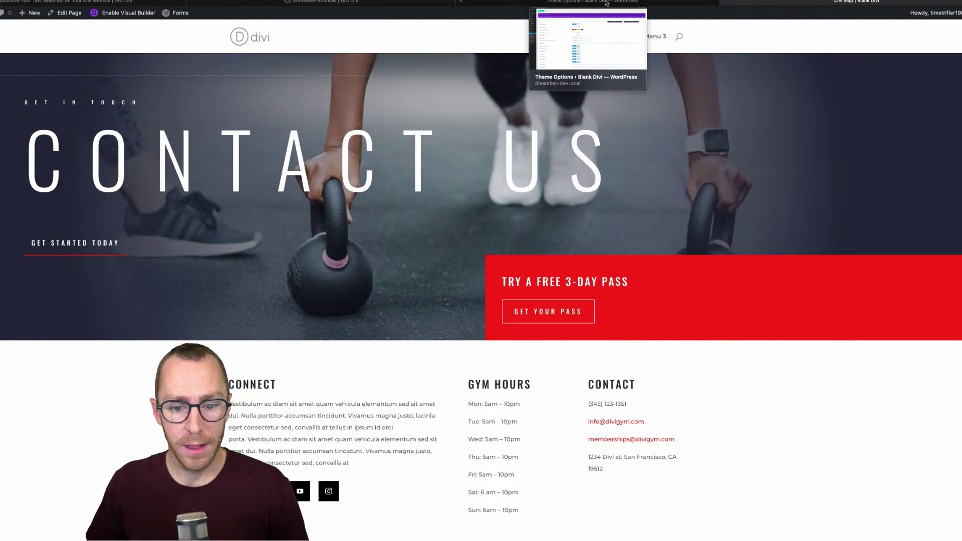
left_click(606, 2)
scroll(510, 322, "down", 15)
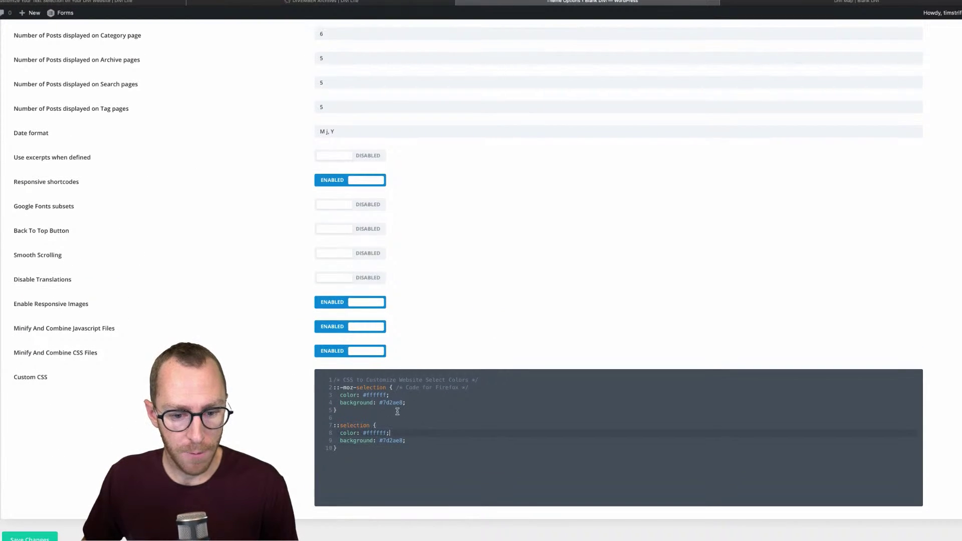
left_click(346, 394)
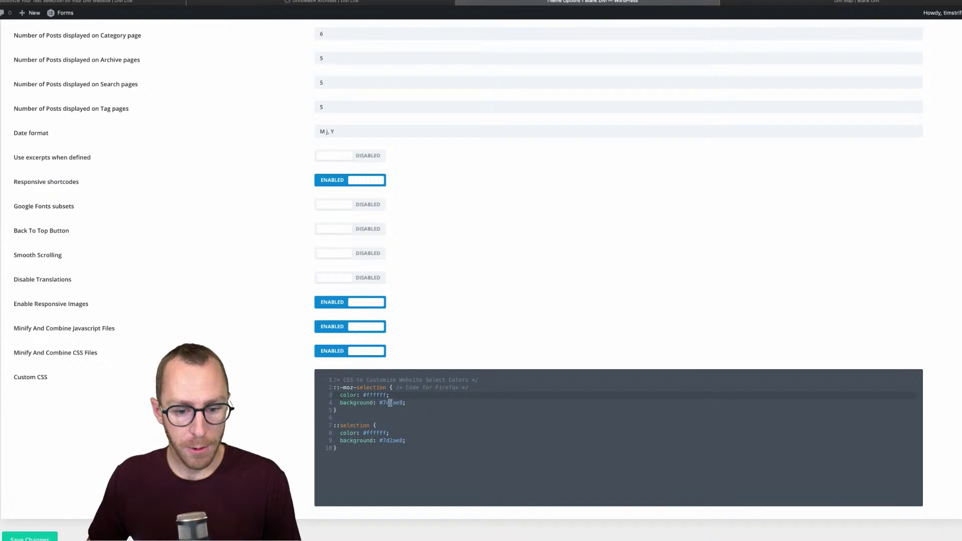
double_click(394, 403)
type("#2a2a20")
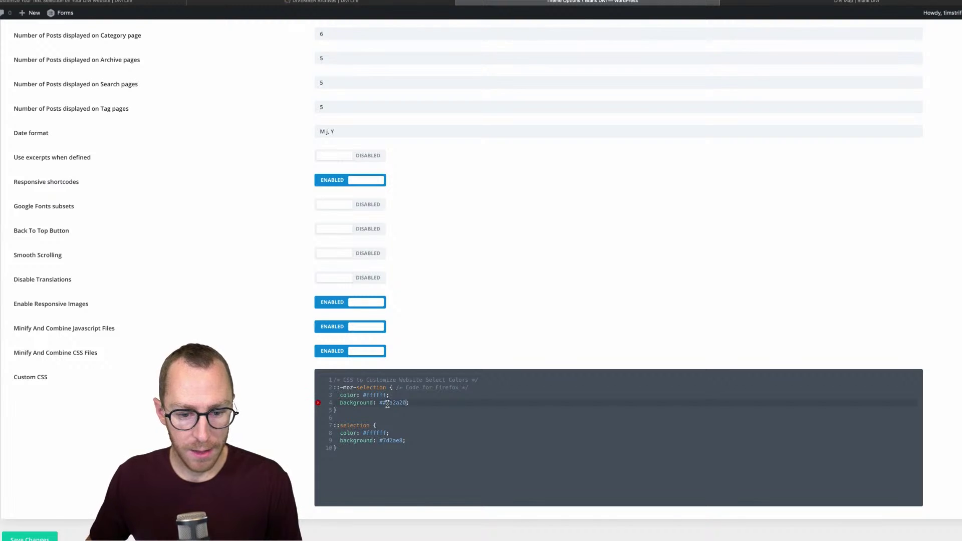
left_click(385, 404)
key("BackSpace")
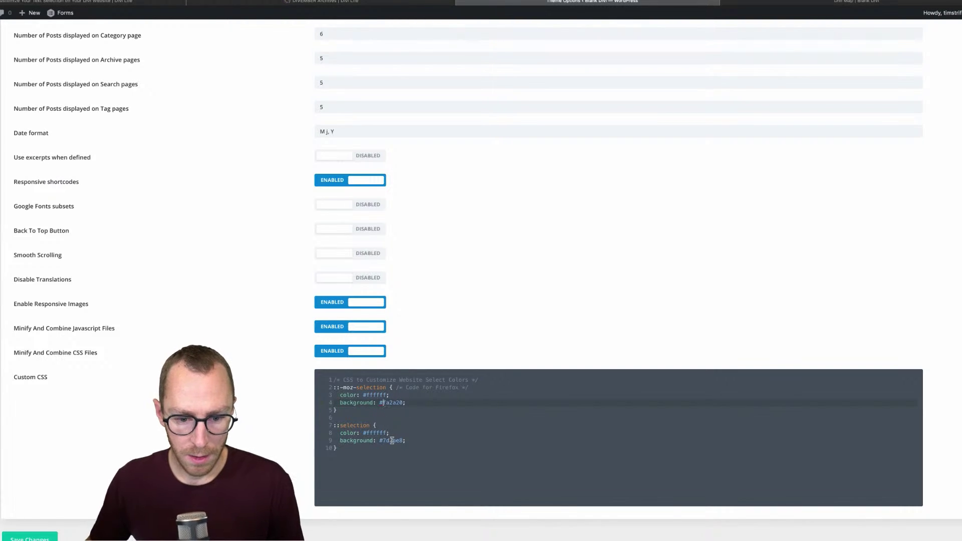
- Set the background in the ::selection rule of the Custom CSS to #fa2a20
double_click(392, 440)
key("BackSpace")
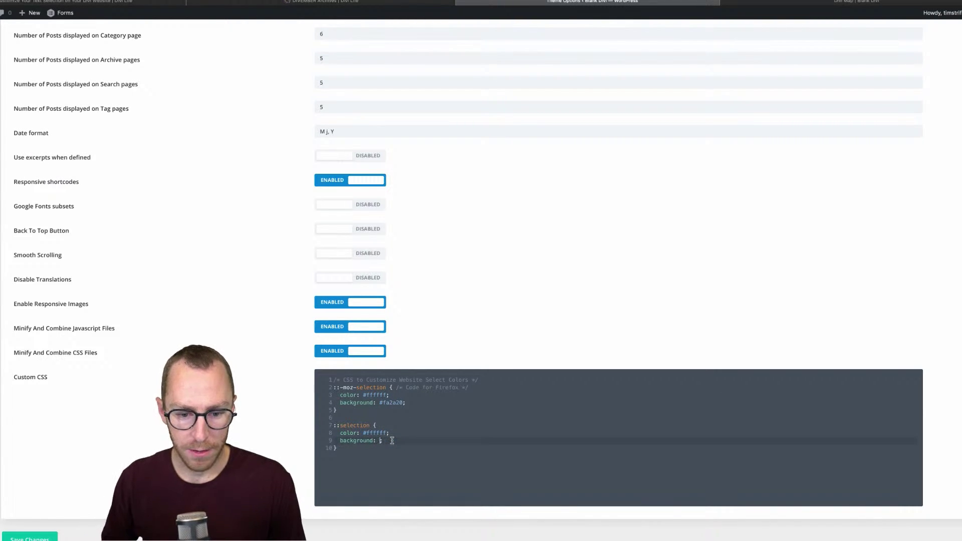
type("#fa2a20")
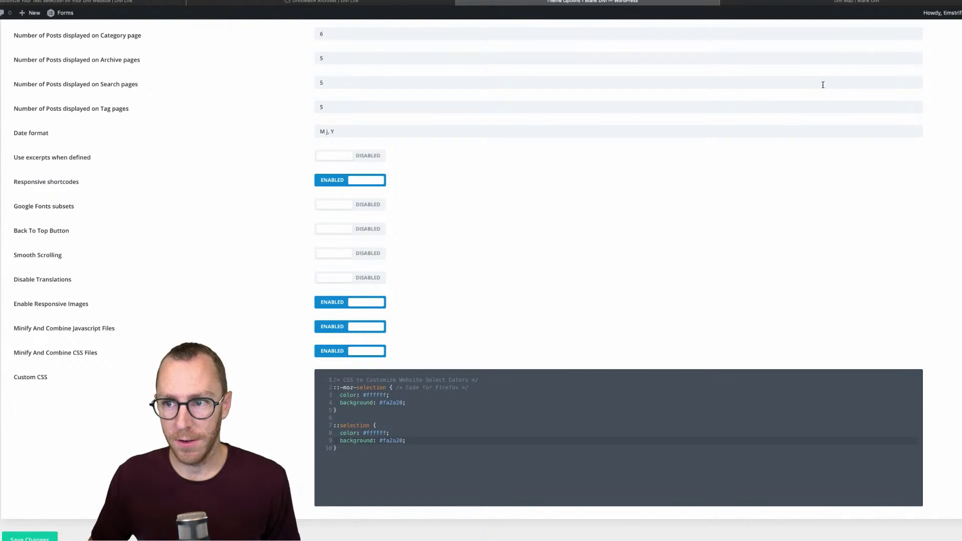
- Reload the demo contact page and highlight the Connect paragraph to check the updated selection color
left_click(901, 4)
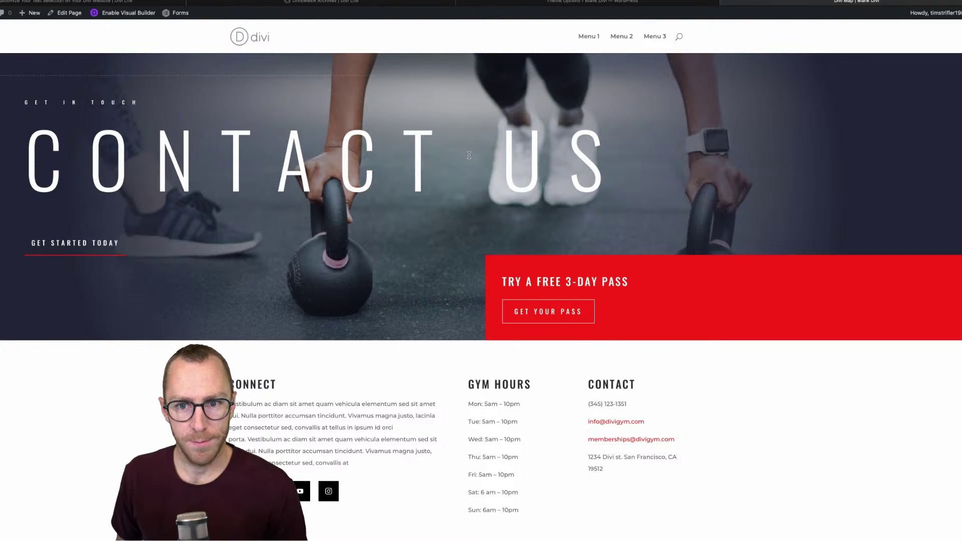
key("super+r")
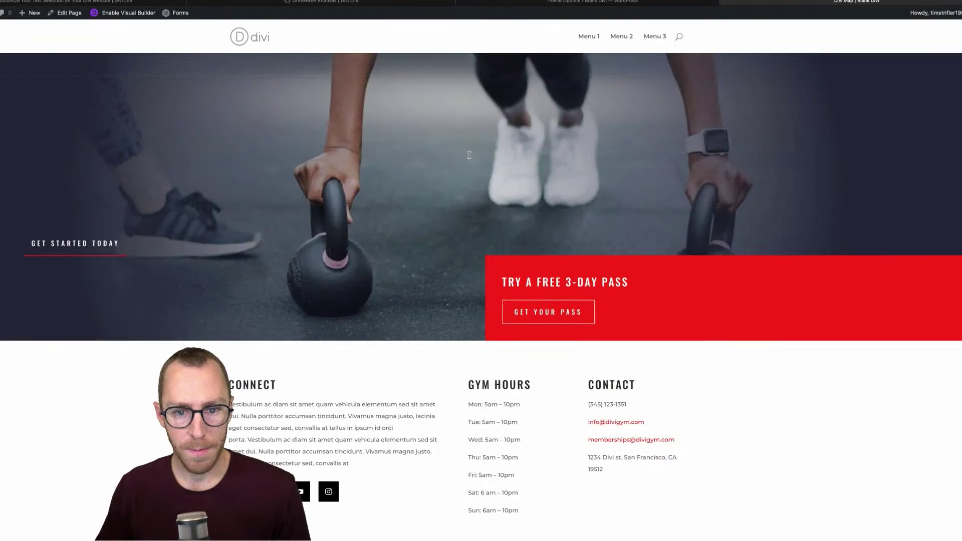
scroll(469, 145, "down", 7)
scroll(351, 145, "up", 2)
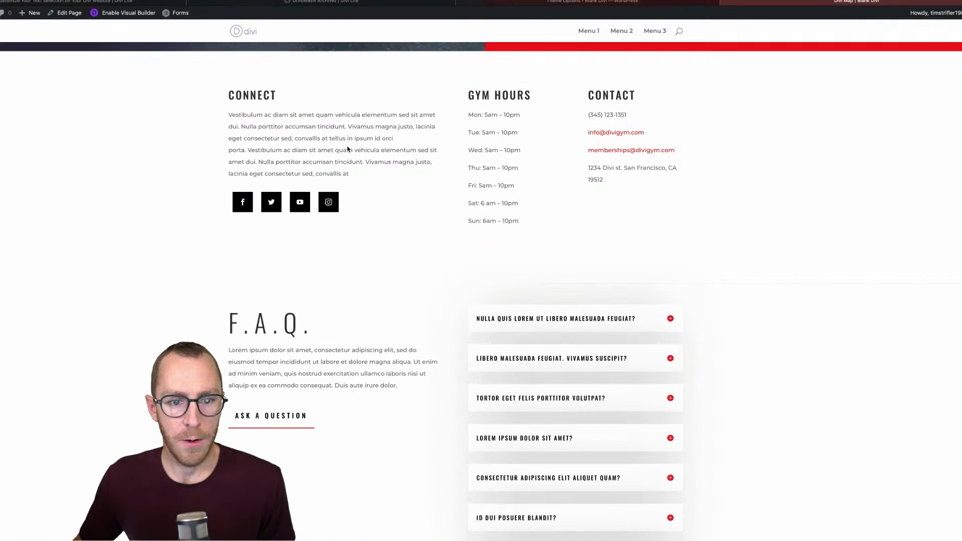
triple_click(347, 146)
scroll(348, 145, "up", 2)
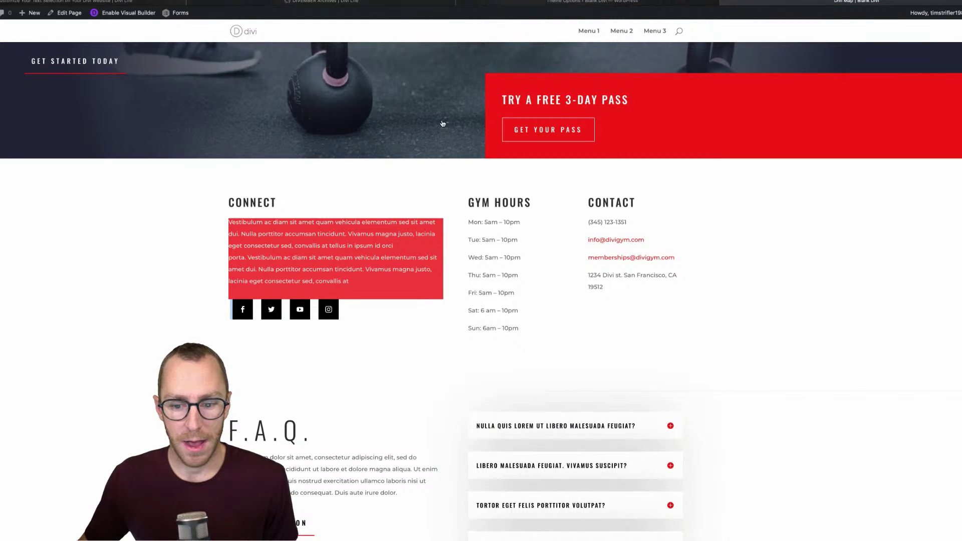
- Toggle the first F.A.Q. question and look over the contact page down to the message form and map
scroll(541, 293, "down", 5)
scroll(541, 294, "up", 4)
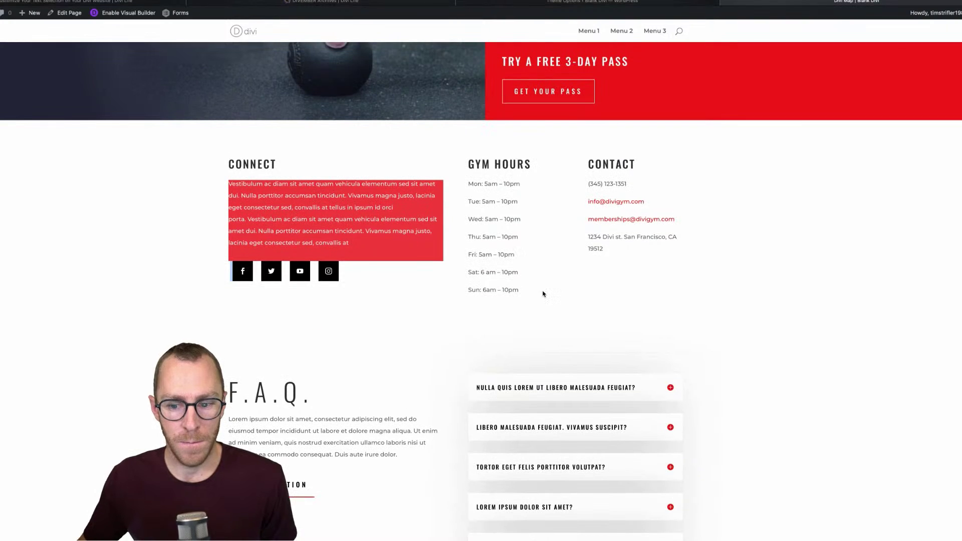
left_click(678, 391)
left_click(671, 389)
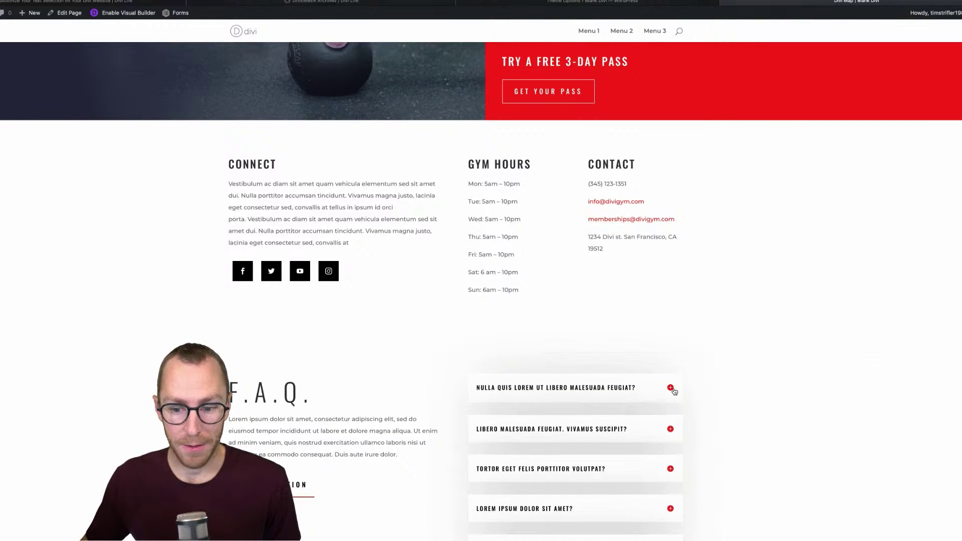
left_click(670, 388)
scroll(399, 470, "down", 10)
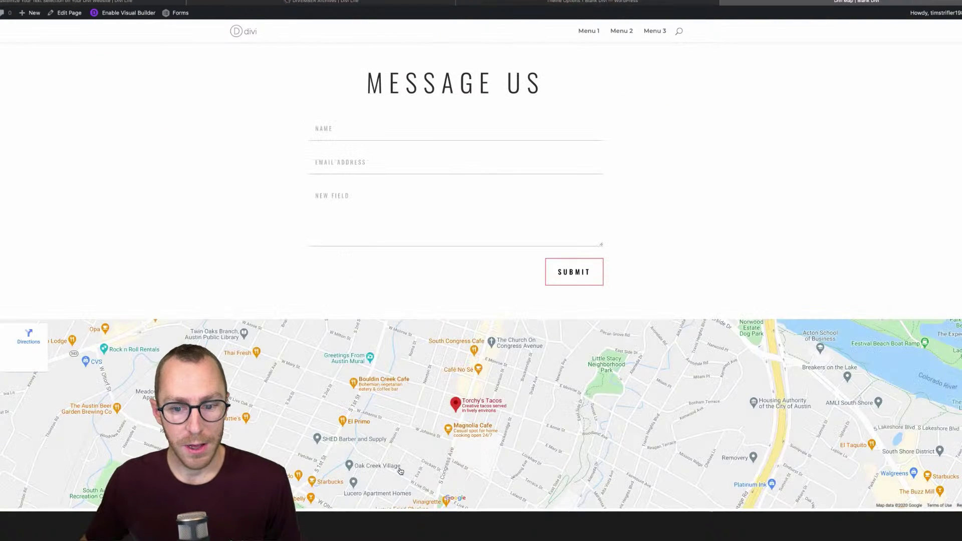
scroll(234, 240, "up", 12)
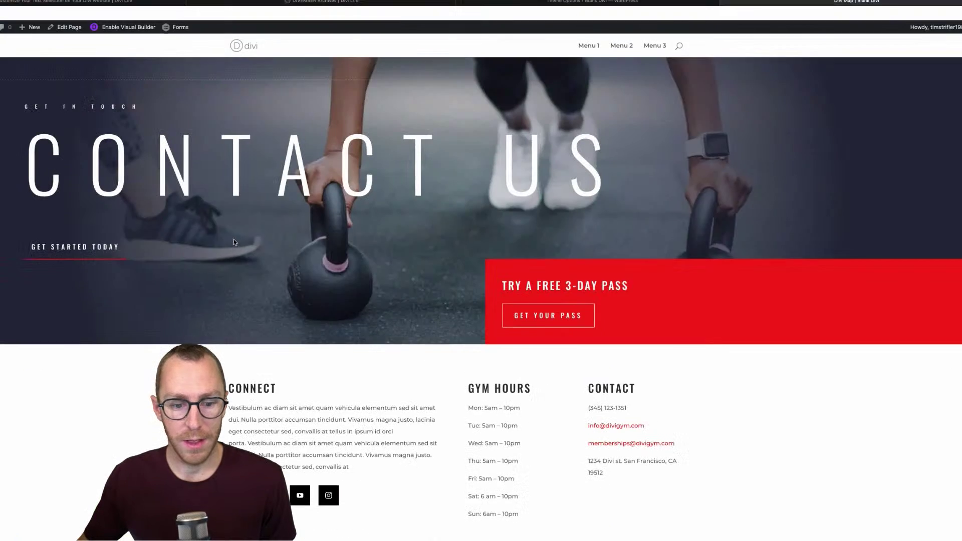
- Highlight the Connect paragraph again to compare its selection color with the red 3-day pass block, and clear the selection
triple_click(347, 415)
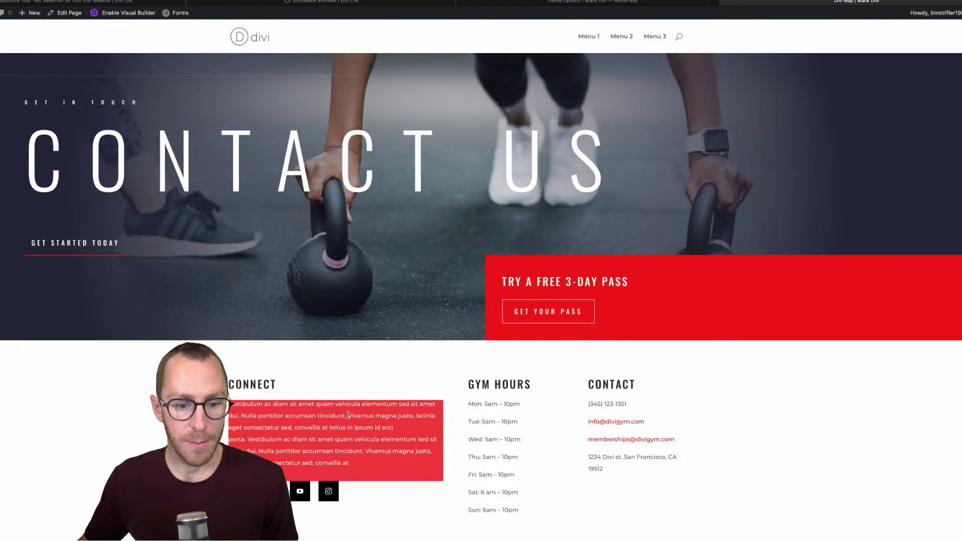
scroll(347, 414, "down", 4)
left_click(246, 213)
scroll(160, 287, "down", 3)
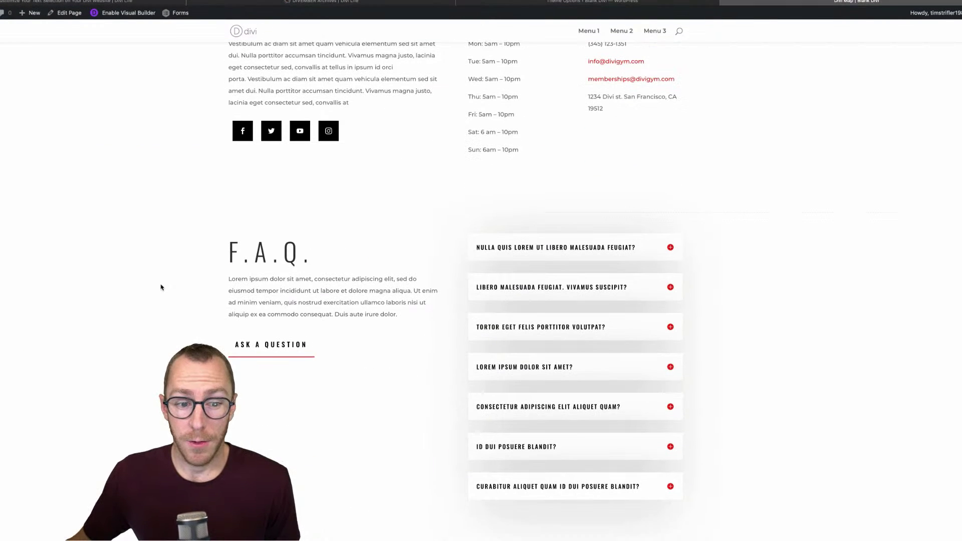
- Highlight the paragraph under the F.A.Q. heading to check its selection color against the page's red accents
left_click_drag(410, 316, 230, 278)
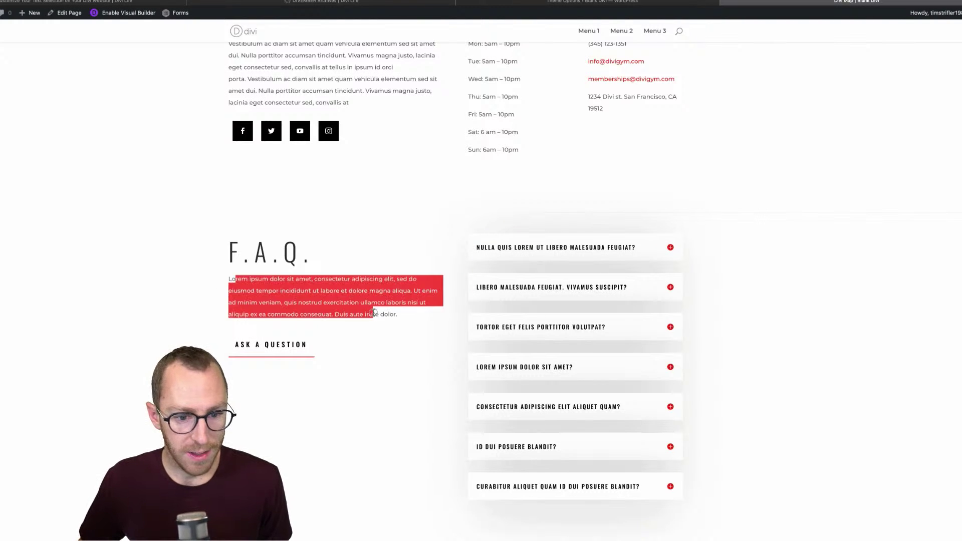
left_click(414, 370)
scroll(414, 370, "down", 7)
scroll(450, 259, "up", 6)
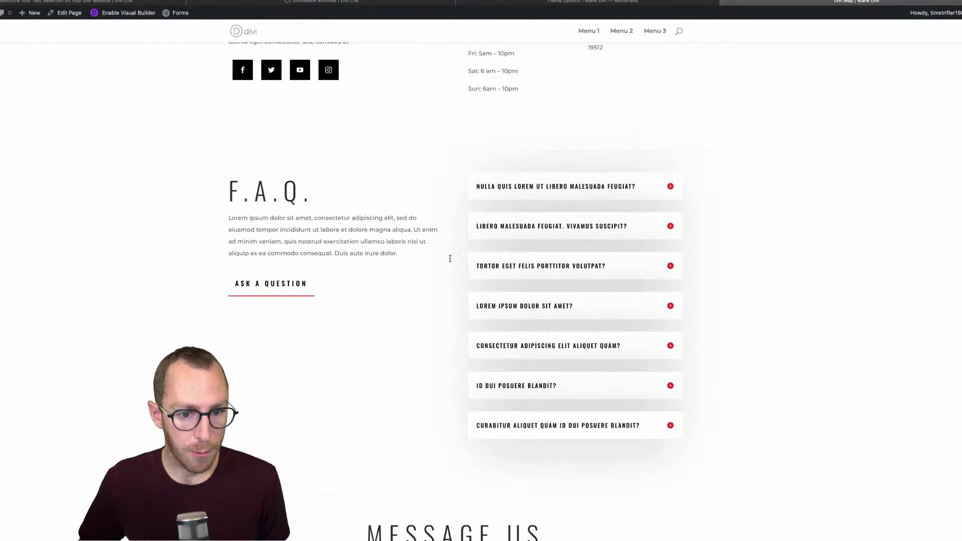
triple_click(345, 240)
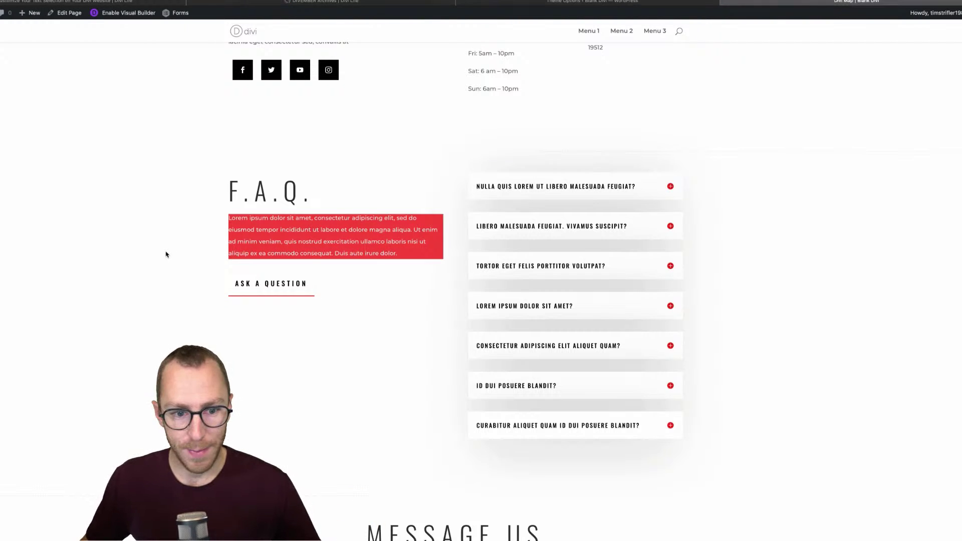
- Highlight the Connect paragraph once more to show the selection color in place of the F.A.Q. selection
scroll(166, 254, "up", 1)
scroll(166, 254, "up", 5)
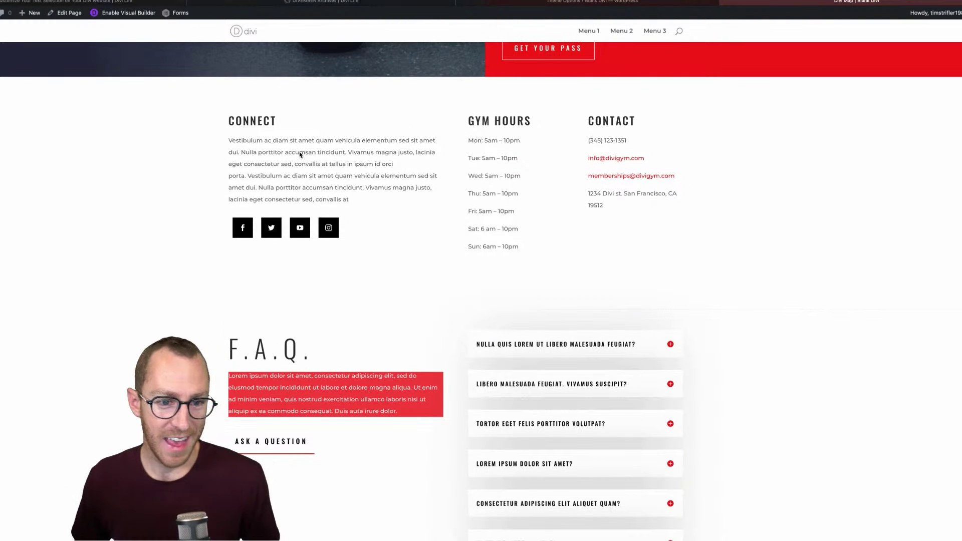
triple_click(299, 153)
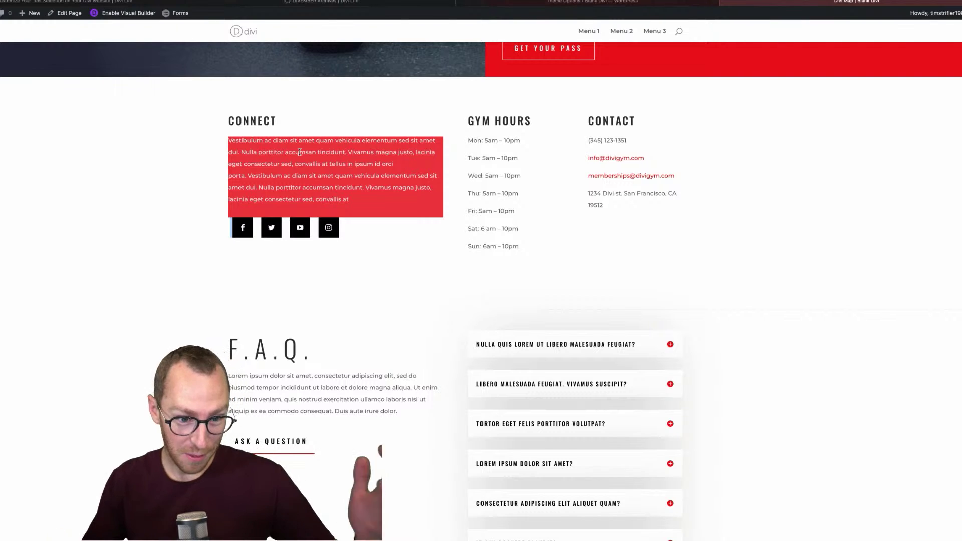